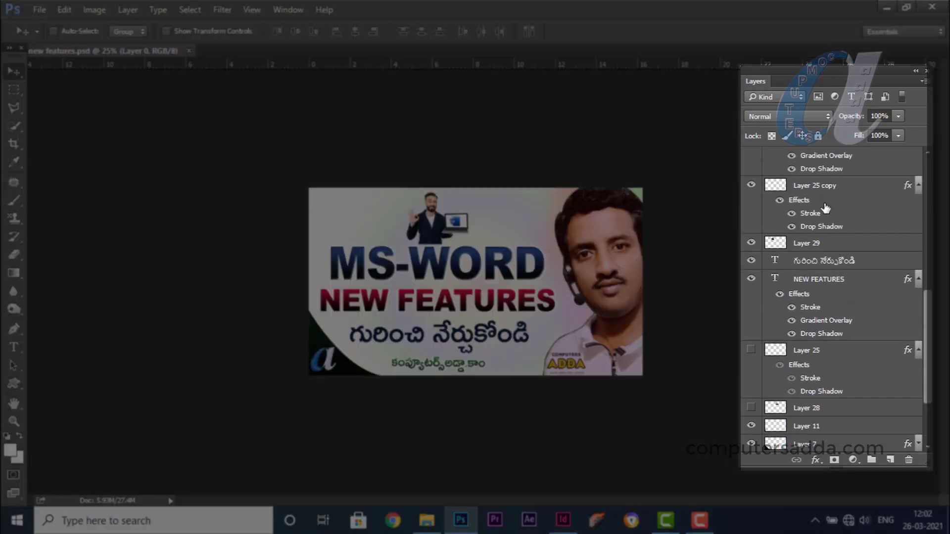
Step: Look through the layers of the PSD thumbnail design and switch to Adobe InDesign
{"action": "scroll", "coordinate": [826, 208], "scroll_direction": "down", "scroll_amount": 3}
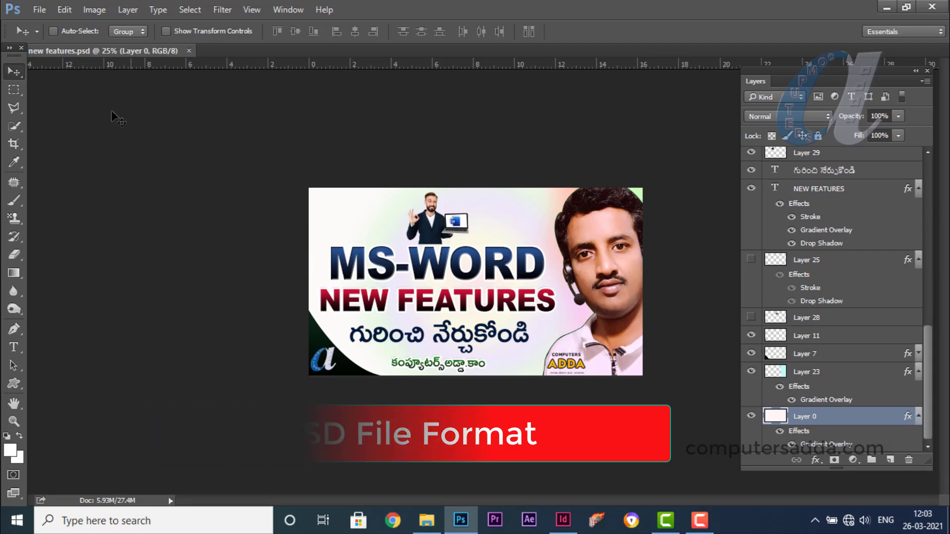
{"action": "left_click", "coordinate": [563, 520]}
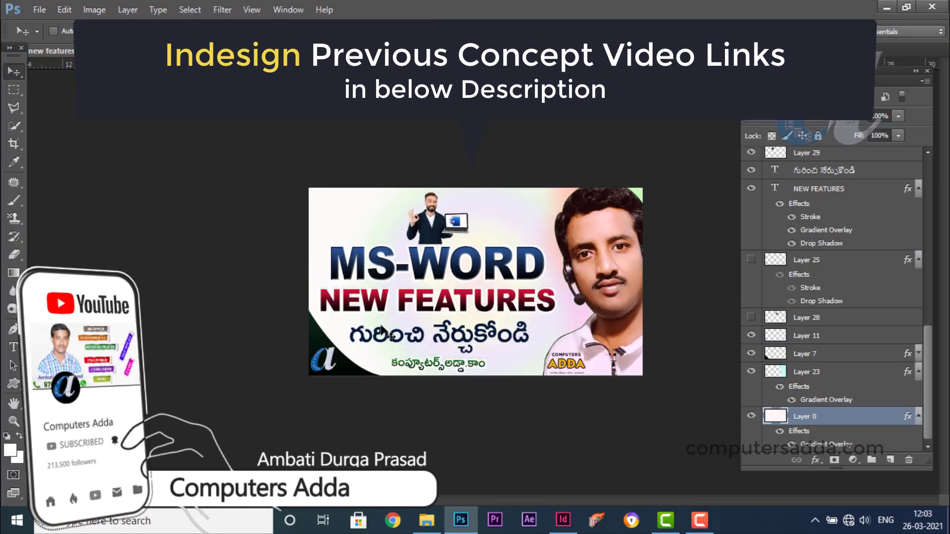
{"action": "left_click", "coordinate": [563, 520]}
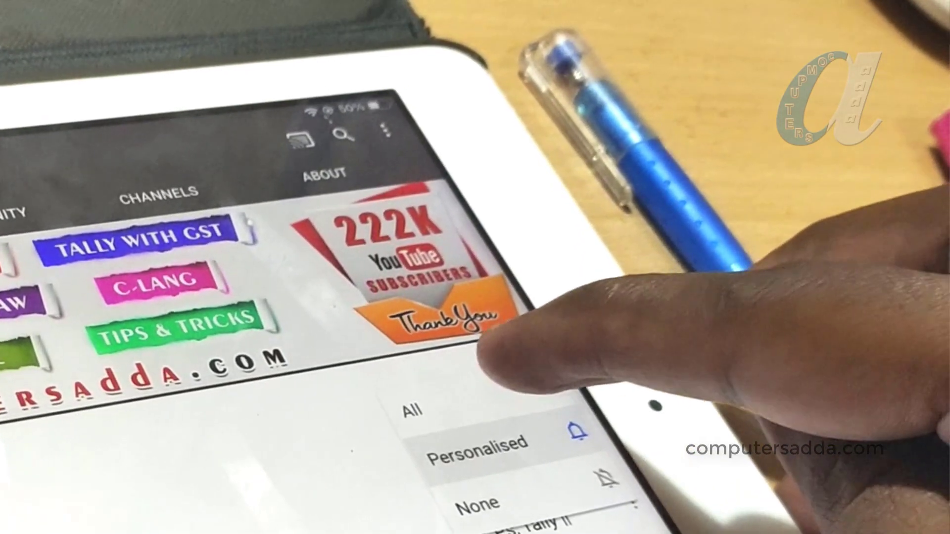
{"action": "left_click", "coordinate": [525, 386]}
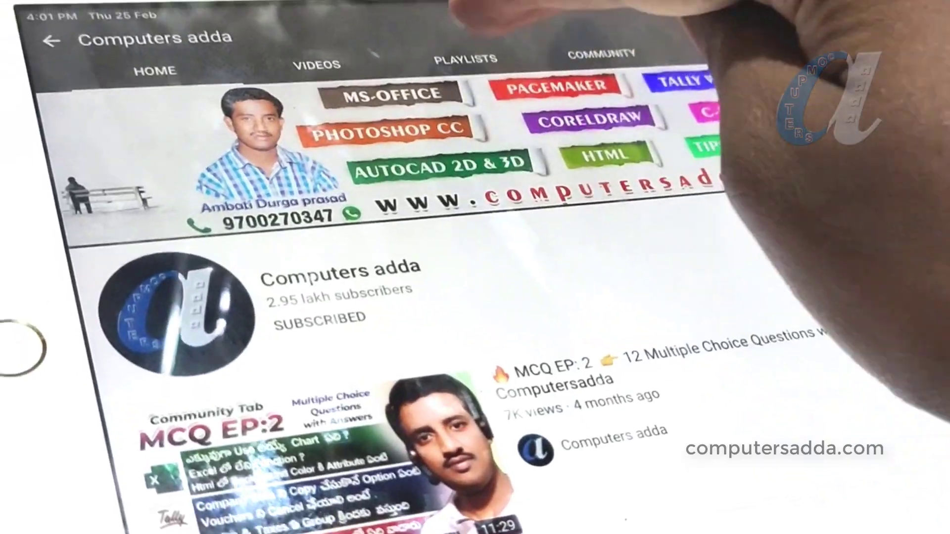
{"action": "left_click", "coordinate": [510, 66]}
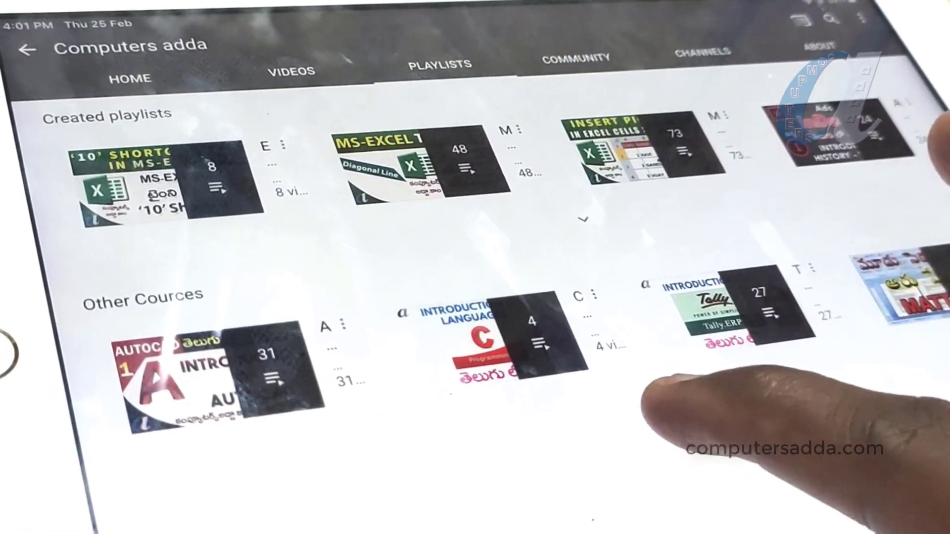
{"action": "left_click", "coordinate": [662, 406]}
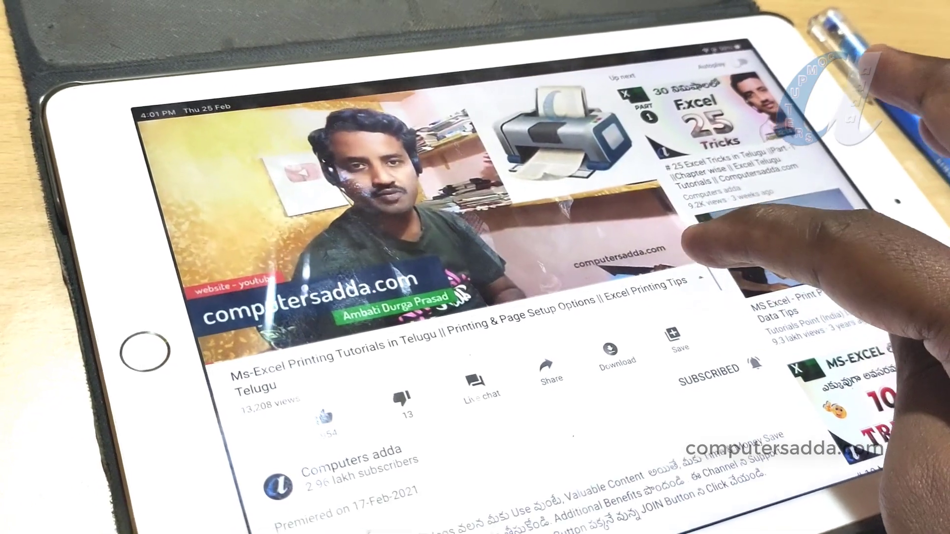
{"action": "scroll", "coordinate": [683, 381], "scroll_direction": "down", "scroll_amount": 5}
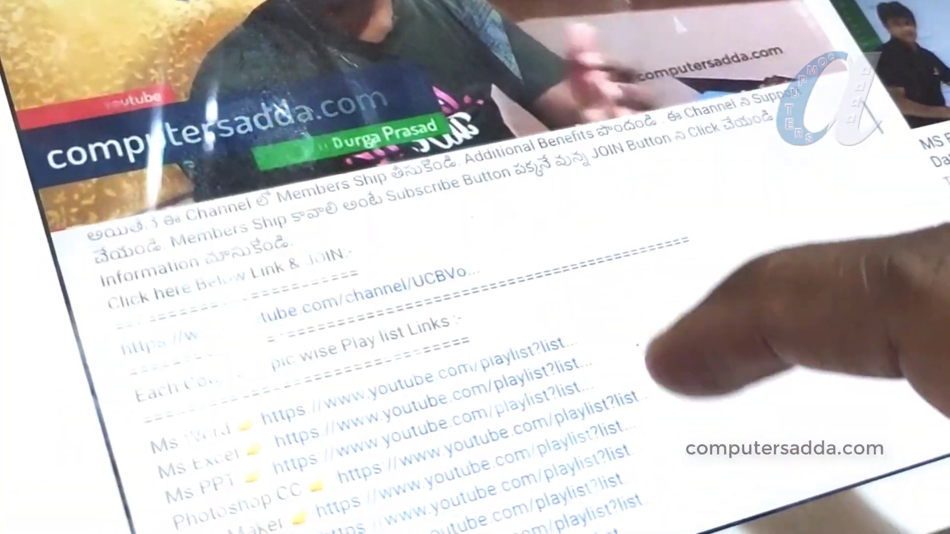
{"action": "scroll", "coordinate": [653, 356], "scroll_direction": "down", "scroll_amount": 5}
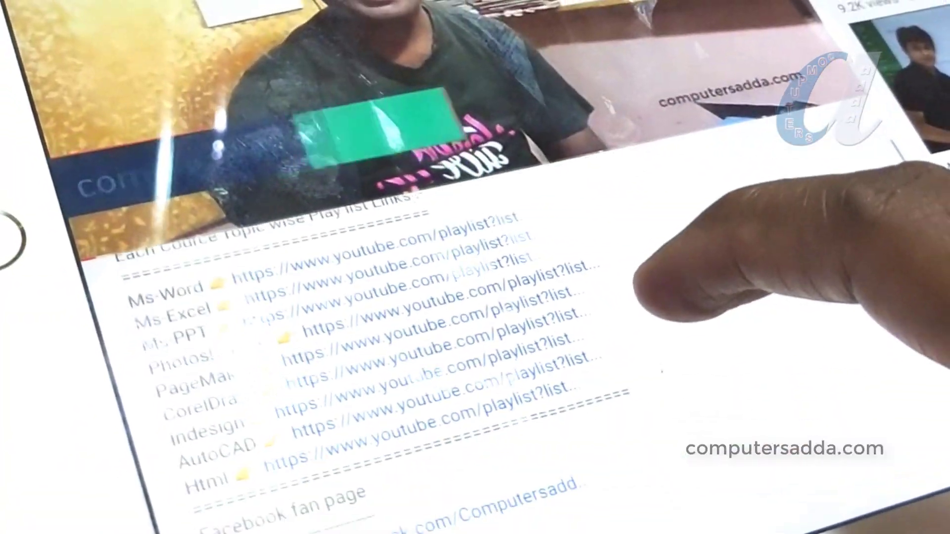
{"action": "scroll", "coordinate": [683, 248], "scroll_direction": "up", "scroll_amount": 5}
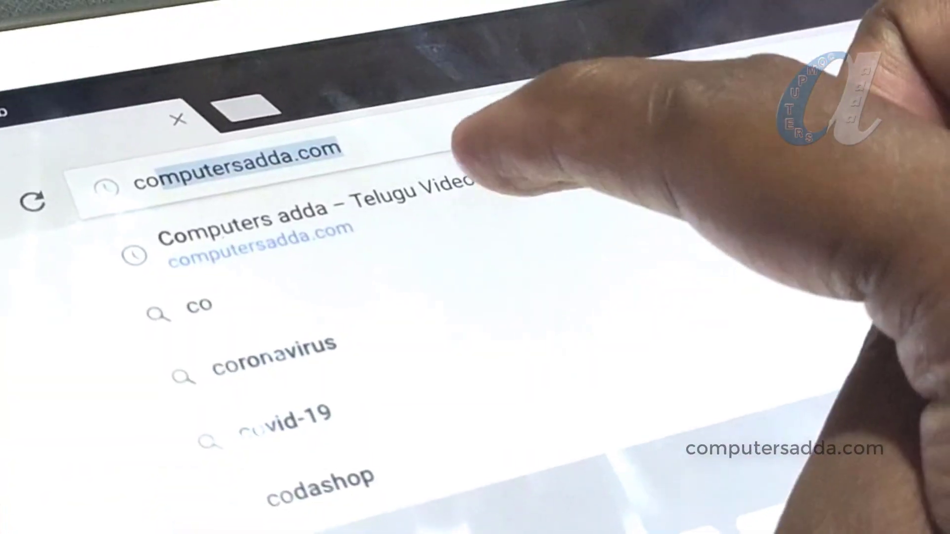
{"action": "key", "text": "Return"}
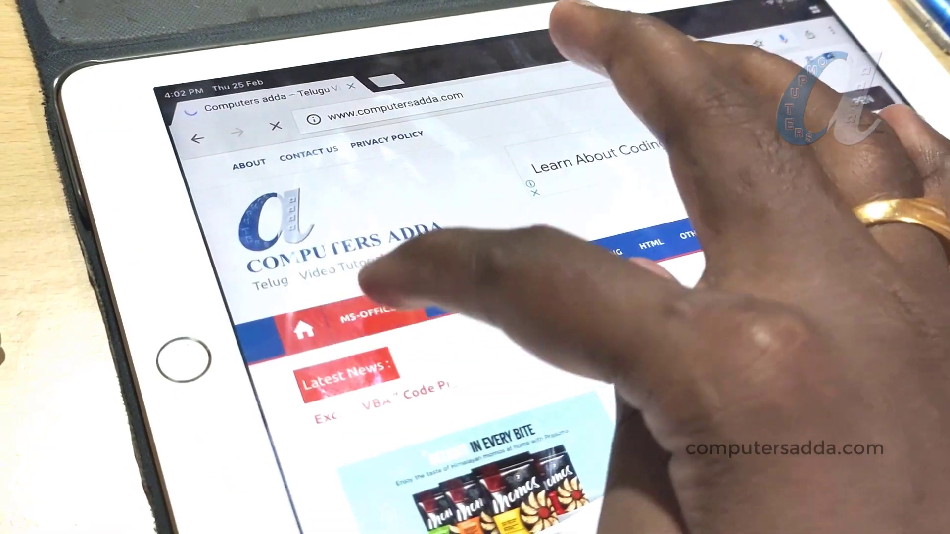
{"action": "left_click", "coordinate": [356, 318]}
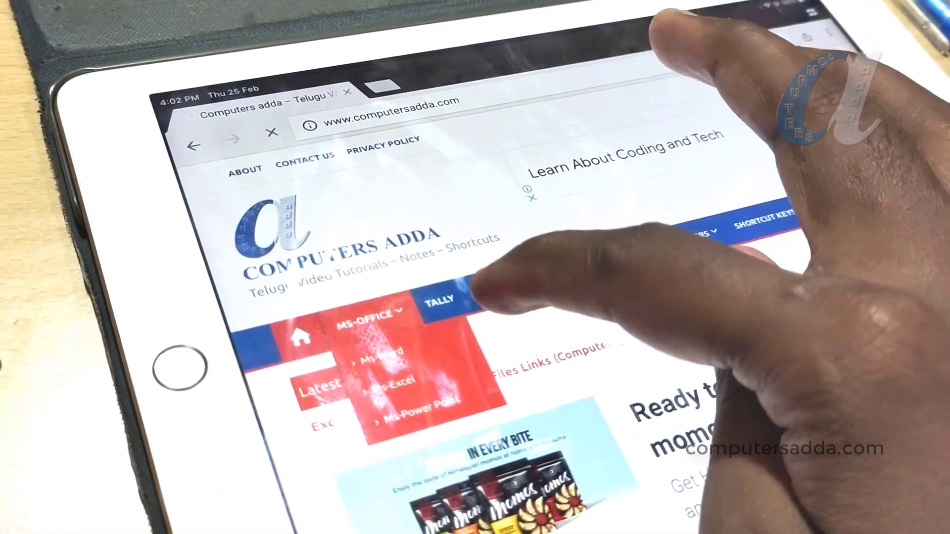
{"action": "left_click", "coordinate": [475, 294]}
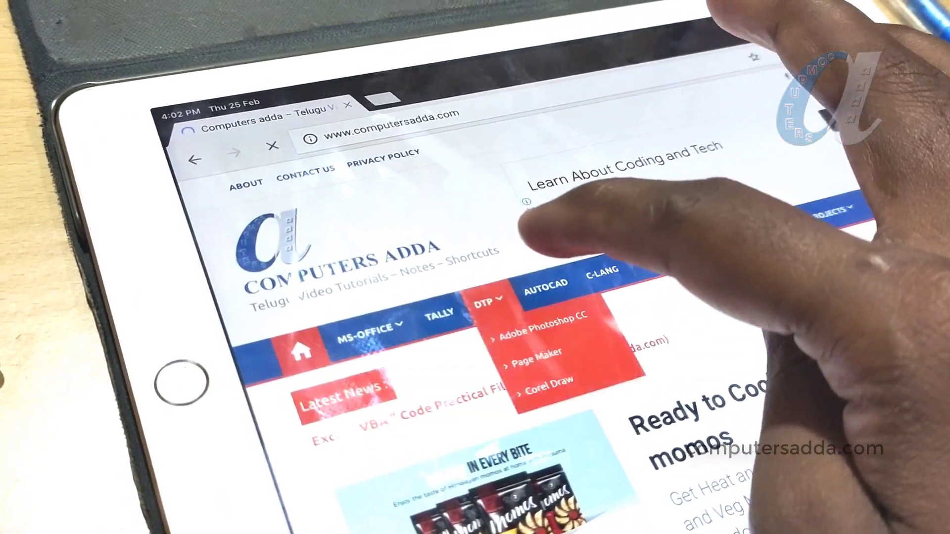
{"action": "left_click", "coordinate": [762, 218]}
{"action": "scroll", "coordinate": [693, 247], "scroll_direction": "down", "scroll_amount": 10}
{"action": "scroll", "coordinate": [693, 237], "scroll_direction": "down", "scroll_amount": 5}
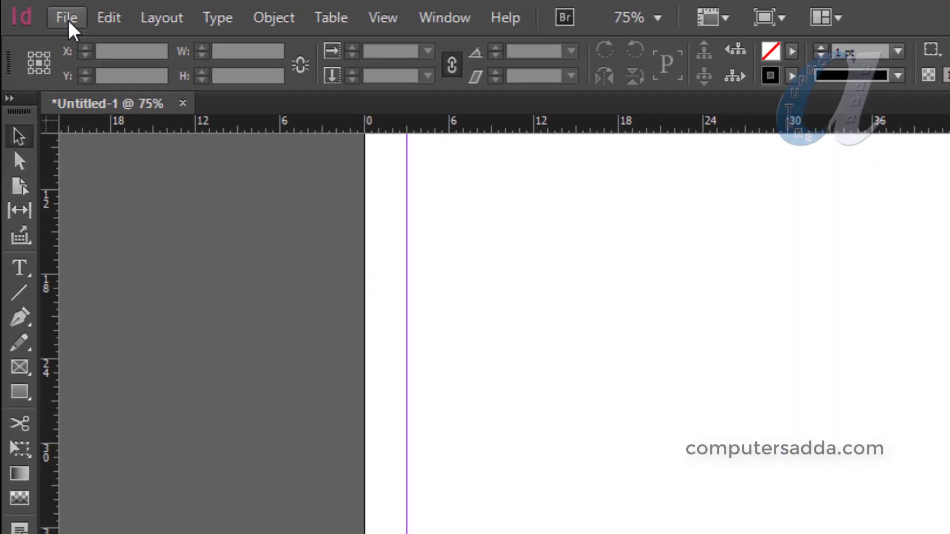
Step: Place the new features PSD file from Local Disk (D:) on the page, about 36p1 wide by 20p4 high
{"action": "left_click", "coordinate": [39, 11]}
{"action": "left_click", "coordinate": [149, 428]}
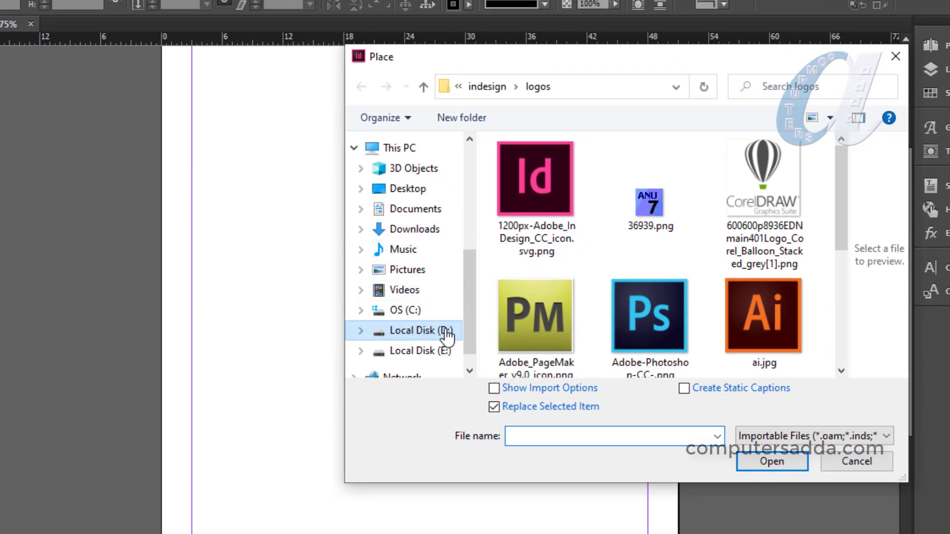
{"action": "left_click", "coordinate": [443, 340]}
{"action": "scroll", "coordinate": [641, 240], "scroll_direction": "down", "scroll_amount": 10}
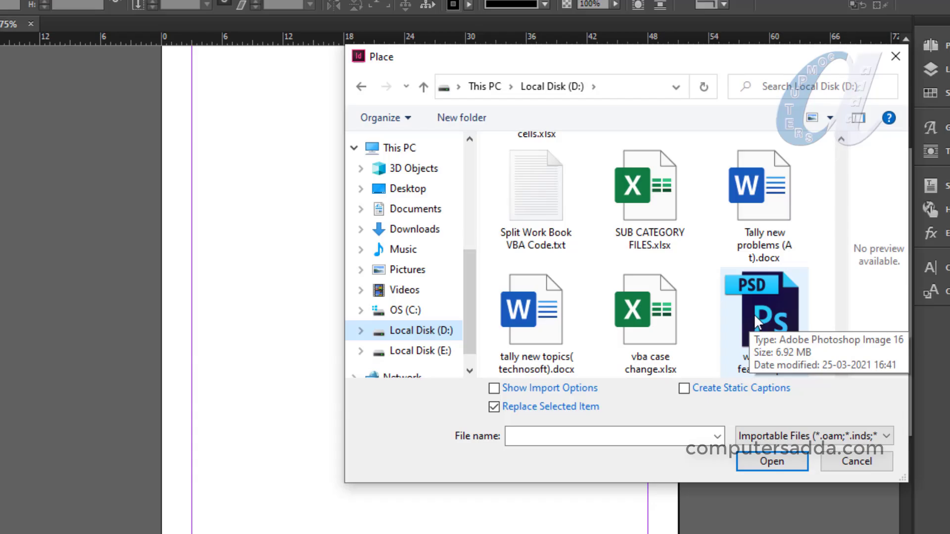
{"action": "left_click", "coordinate": [754, 314]}
{"action": "left_click", "coordinate": [762, 467]}
{"action": "left_click_drag", "start_coordinate": [323, 231], "coordinate": [601, 418]}
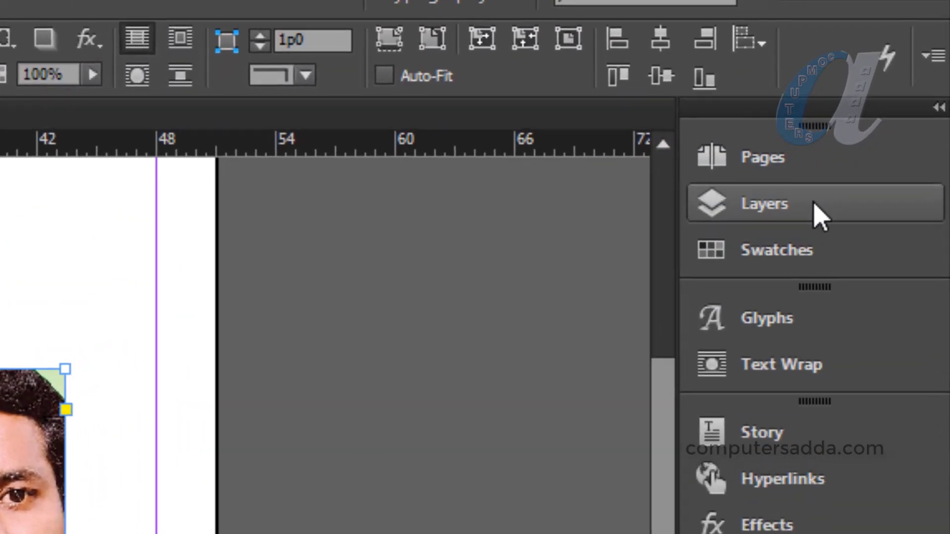
Step: Hide the MS-WORD layer of the placed PSD through Object Layer Options, with Preview on
{"action": "left_click", "coordinate": [855, 143]}
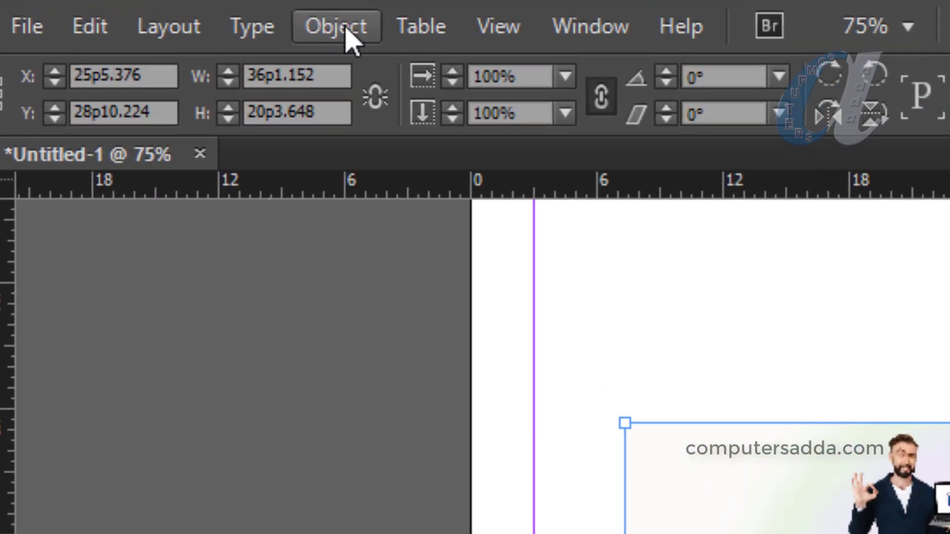
{"action": "left_click", "coordinate": [190, 11]}
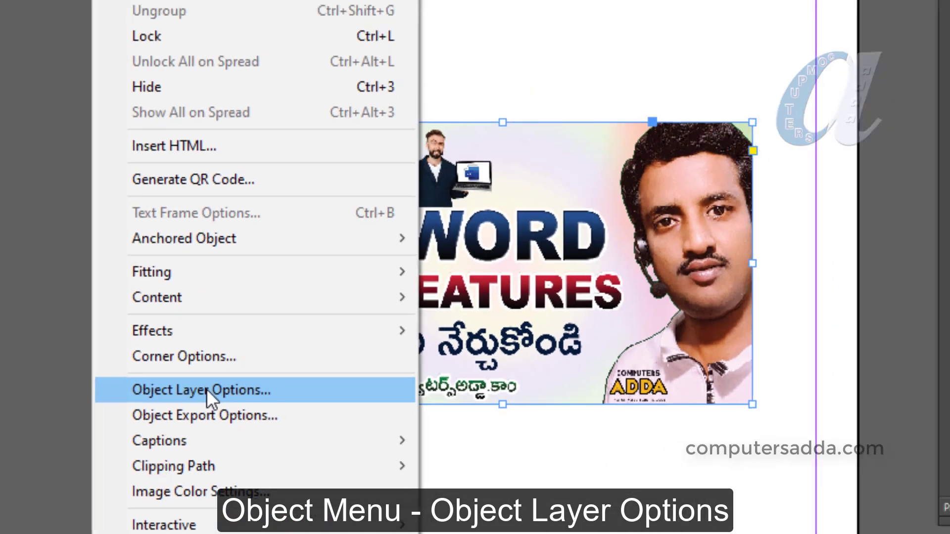
{"action": "left_click", "coordinate": [355, 304]}
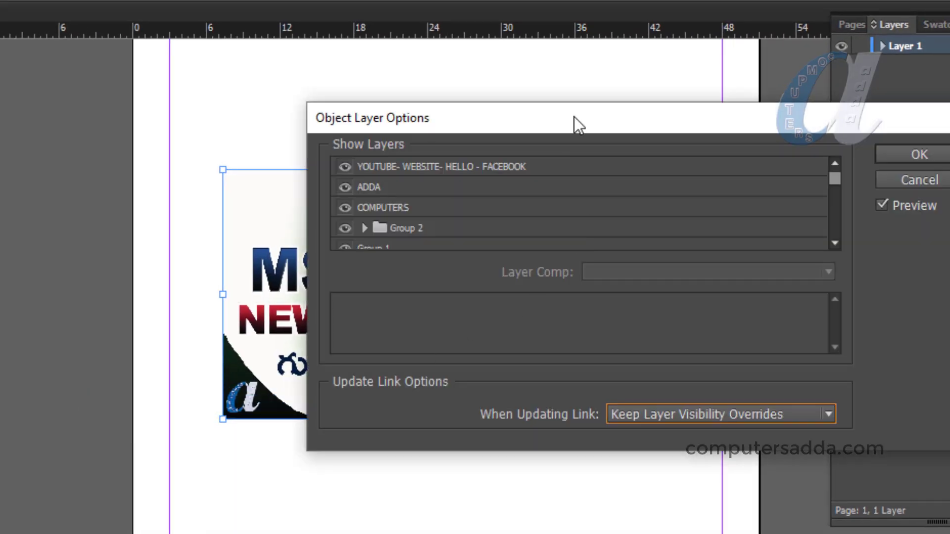
{"action": "left_click_drag", "start_coordinate": [589, 121], "coordinate": [730, 100]}
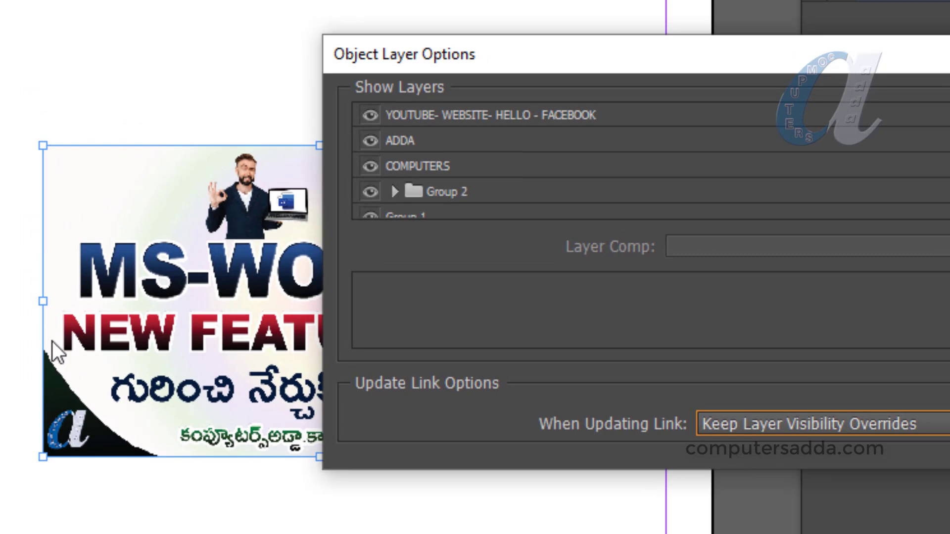
{"action": "scroll", "coordinate": [510, 157], "scroll_direction": "down", "scroll_amount": 6}
{"action": "scroll", "coordinate": [504, 159], "scroll_direction": "up", "scroll_amount": 4}
{"action": "scroll", "coordinate": [500, 149], "scroll_direction": "up", "scroll_amount": 2}
{"action": "scroll", "coordinate": [501, 148], "scroll_direction": "down", "scroll_amount": 5}
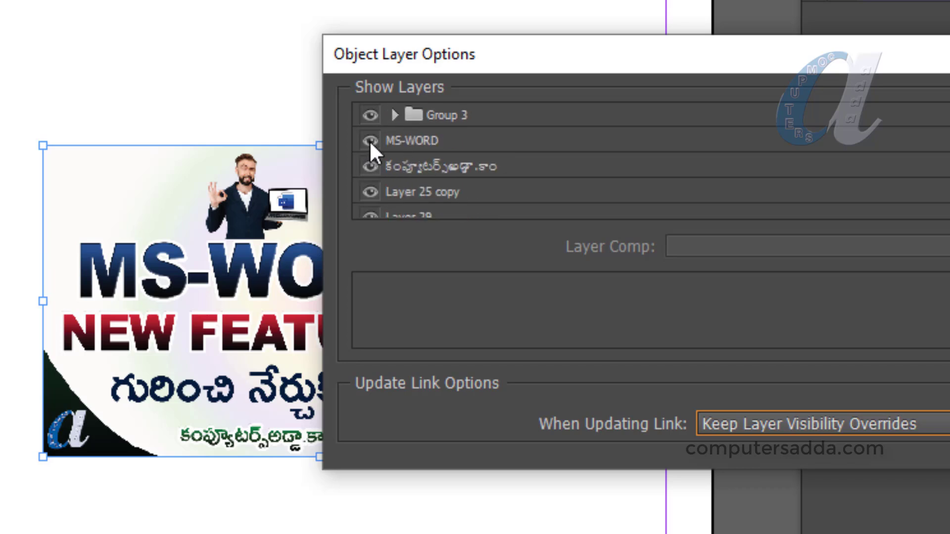
{"action": "left_click", "coordinate": [370, 141]}
{"action": "left_click_drag", "start_coordinate": [537, 70], "coordinate": [589, 85]}
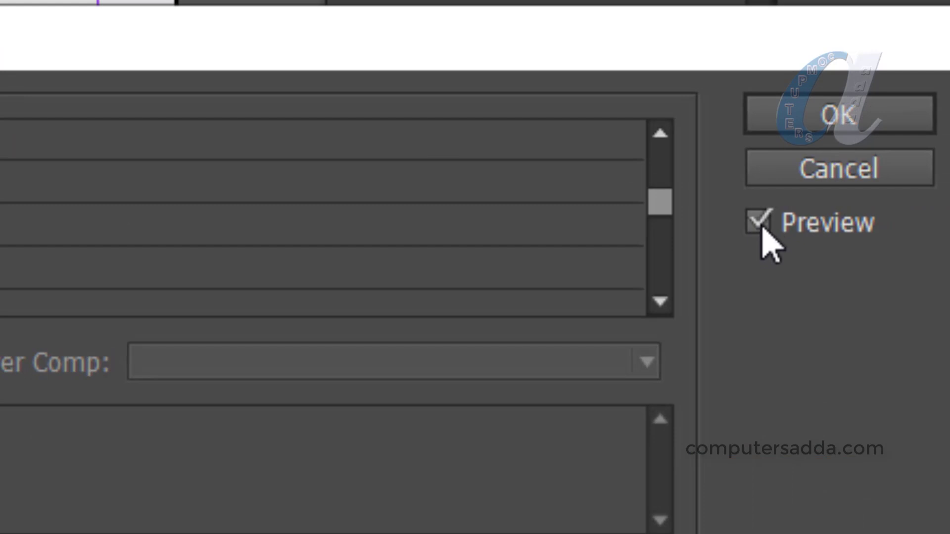
{"action": "left_click", "coordinate": [759, 222]}
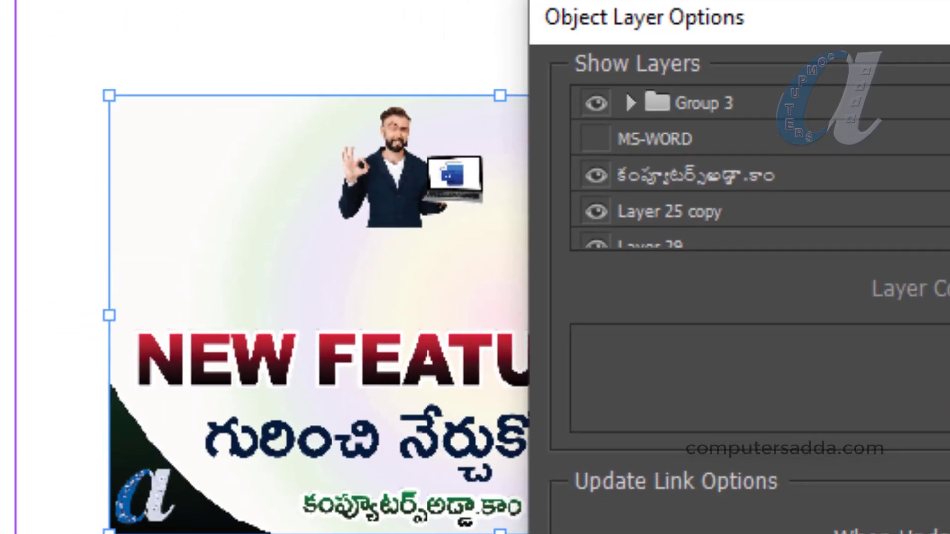
Step: Hide the NEW FEATURES layer of the placed PSD as well and apply the layer options
{"action": "scroll", "coordinate": [631, 166], "scroll_direction": "down", "scroll_amount": 2}
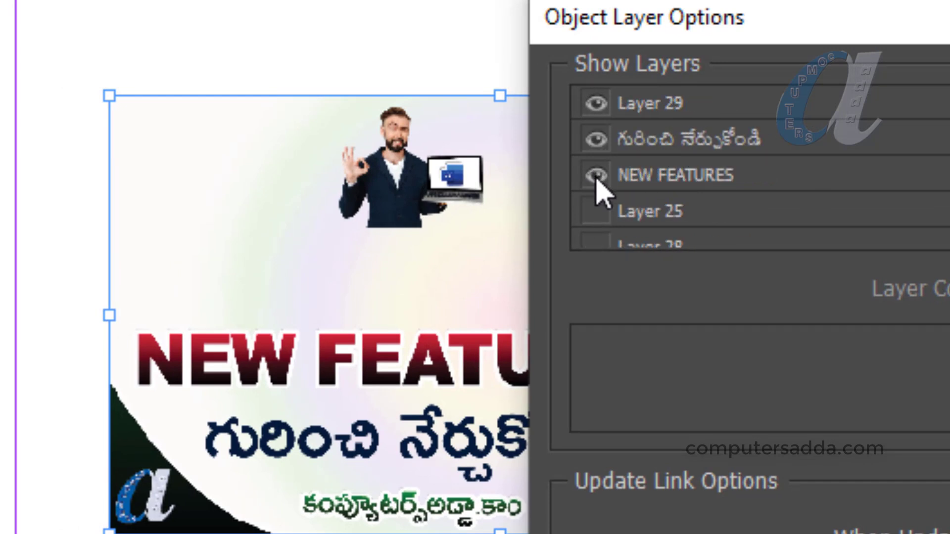
{"action": "left_click_drag", "start_coordinate": [935, 4], "coordinate": [809, 4]}
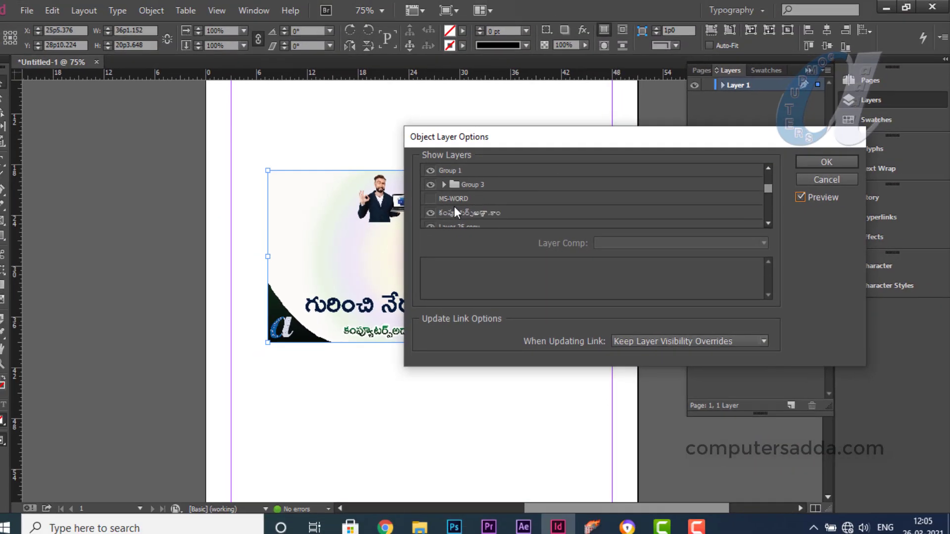
{"action": "scroll", "coordinate": [454, 206], "scroll_direction": "up", "scroll_amount": 2}
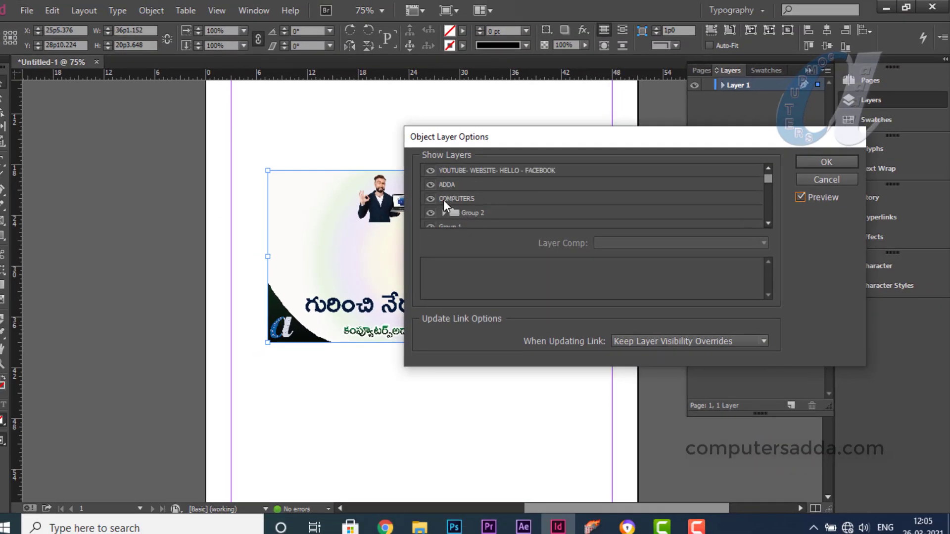
{"action": "left_click", "coordinate": [824, 165]}
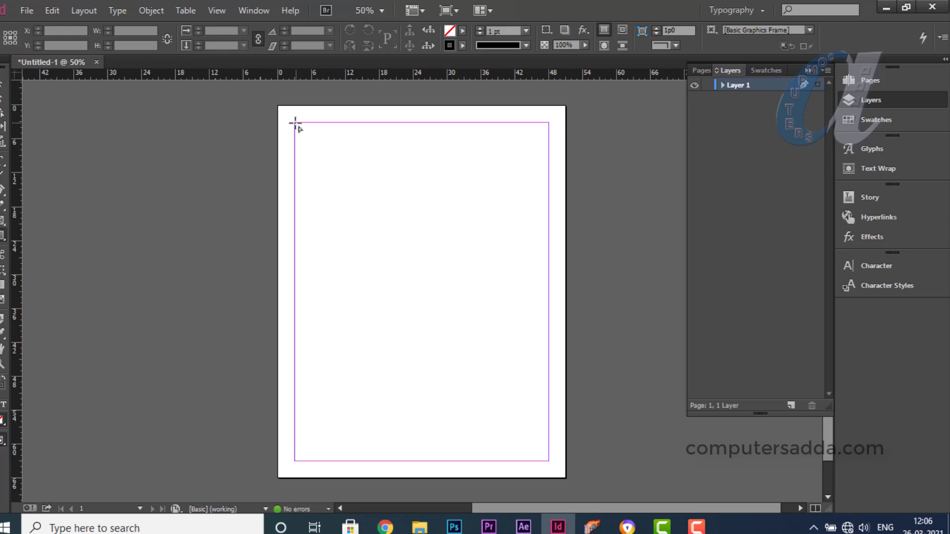
Step: Draw a rectangle along the page margins and give it a 6 pt Solid stroke
{"action": "mouse_move", "coordinate": [295, 122]}
{"action": "left_mouse_down"}
{"action": "mouse_move", "coordinate": [541, 435]}
{"action": "mouse_move", "coordinate": [549, 459]}
{"action": "left_mouse_up"}
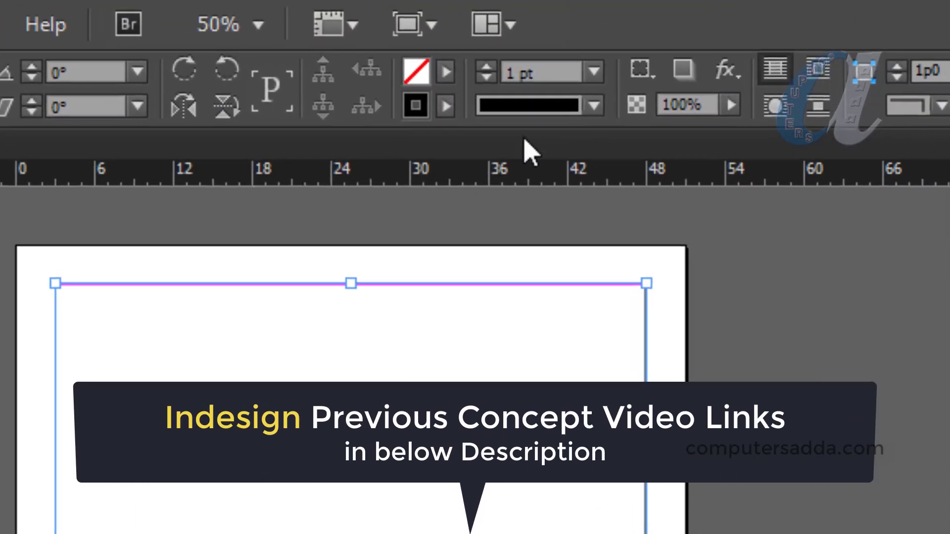
{"action": "left_click", "coordinate": [607, 72]}
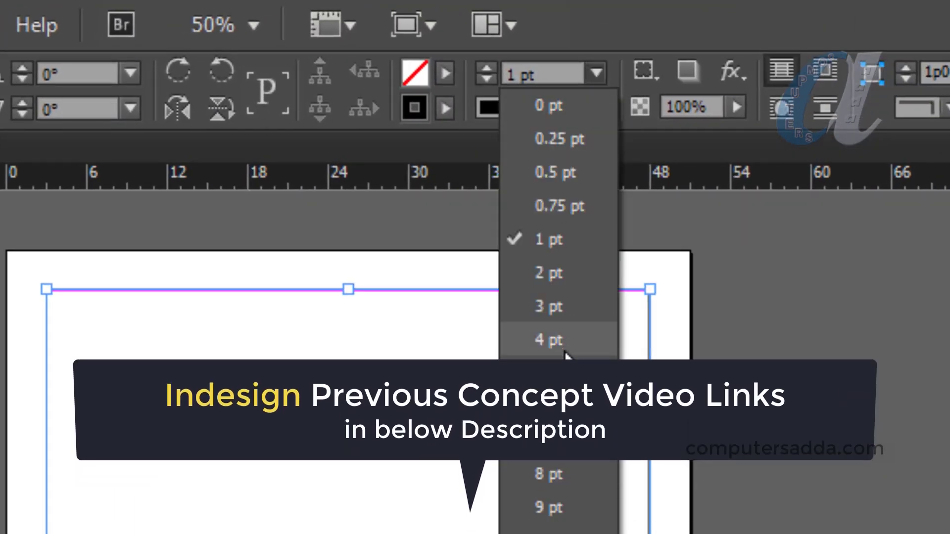
{"action": "left_click", "coordinate": [552, 408]}
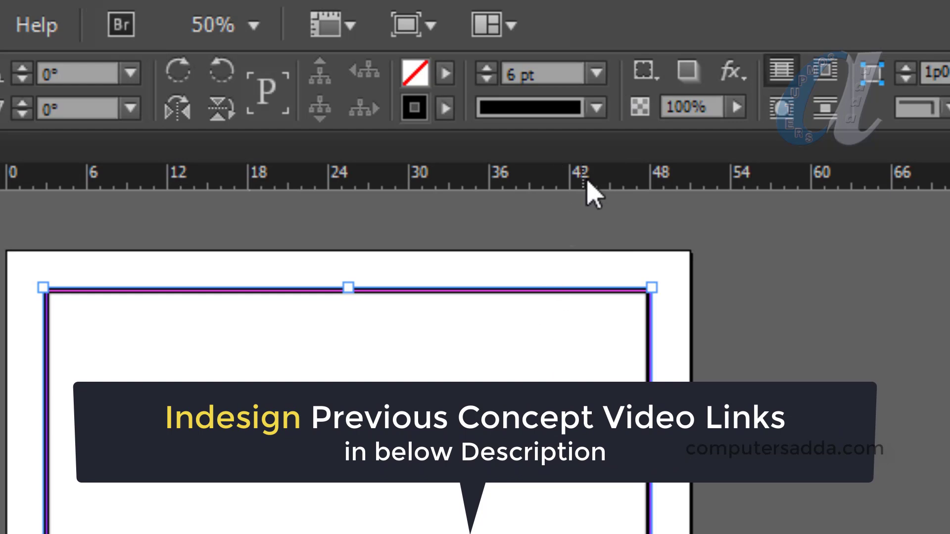
{"action": "left_click", "coordinate": [597, 108]}
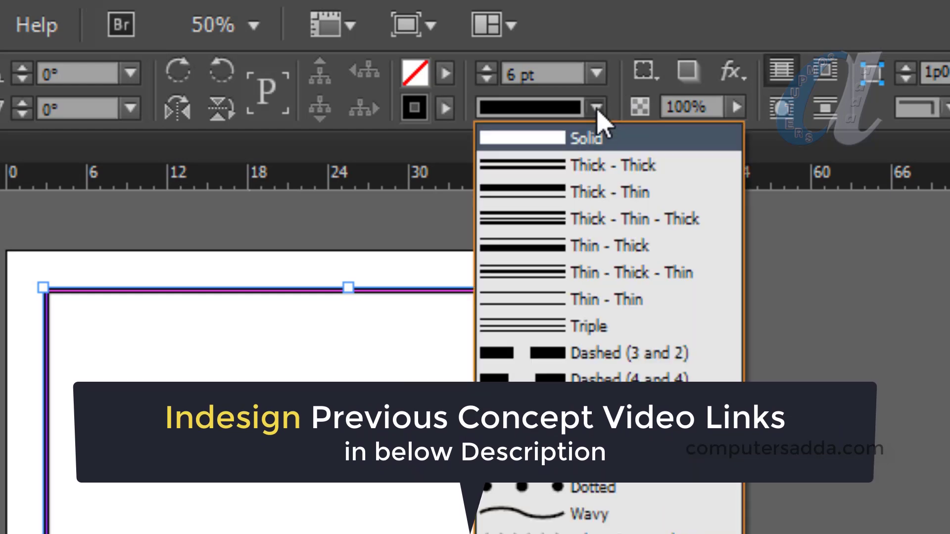
{"action": "left_click", "coordinate": [590, 140]}
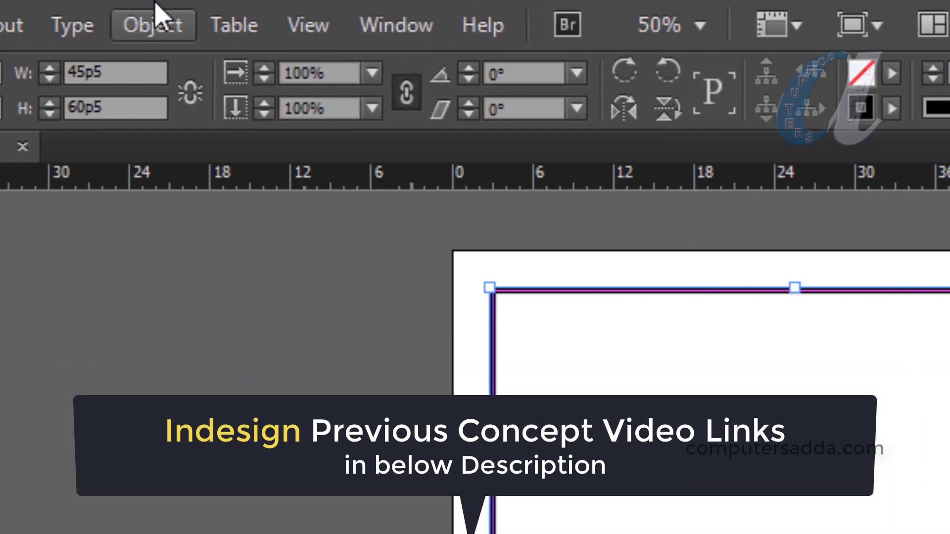
Step: Apply the Bevel shape to all four corners of the border rectangle through Corner Options, at size 1p0
{"action": "left_click", "coordinate": [154, 22]}
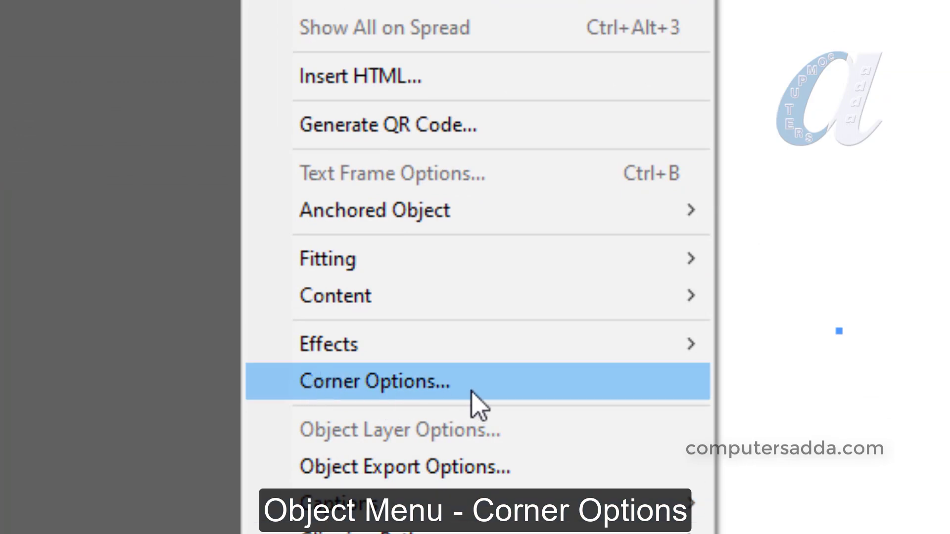
{"action": "left_click", "coordinate": [471, 391]}
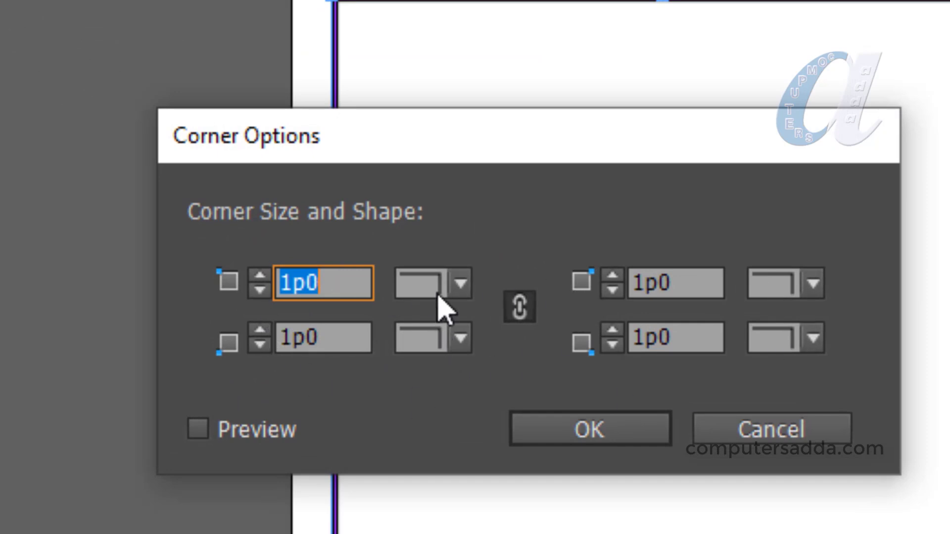
{"action": "left_click", "coordinate": [466, 290]}
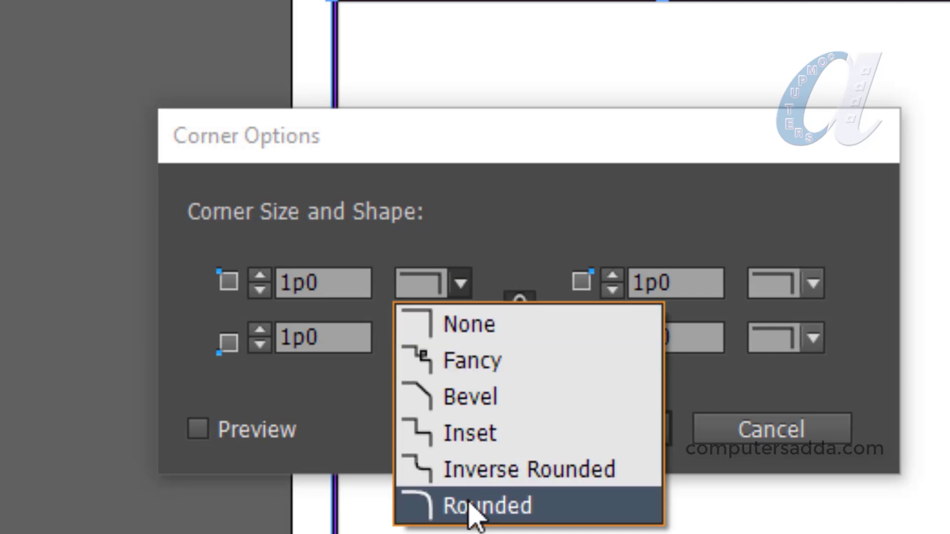
{"action": "left_click", "coordinate": [470, 398]}
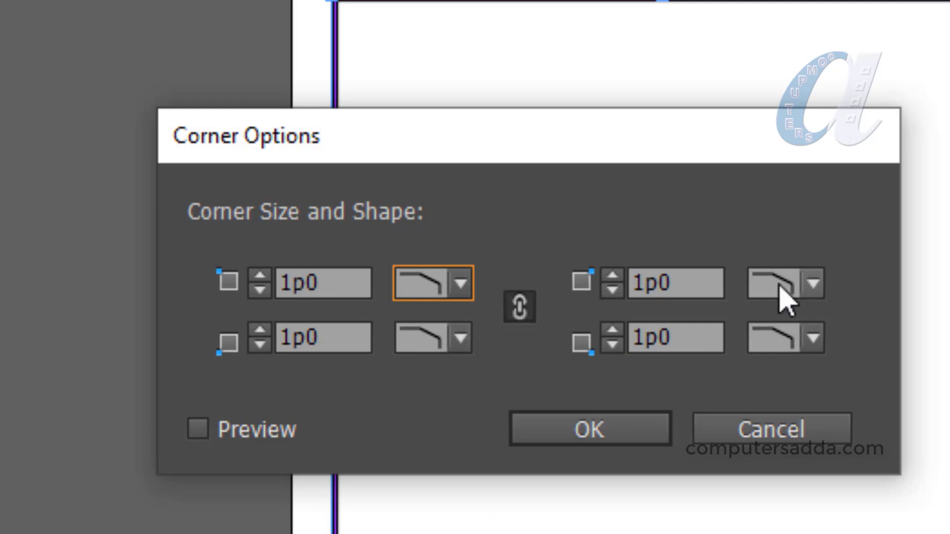
{"action": "left_click", "coordinate": [615, 430]}
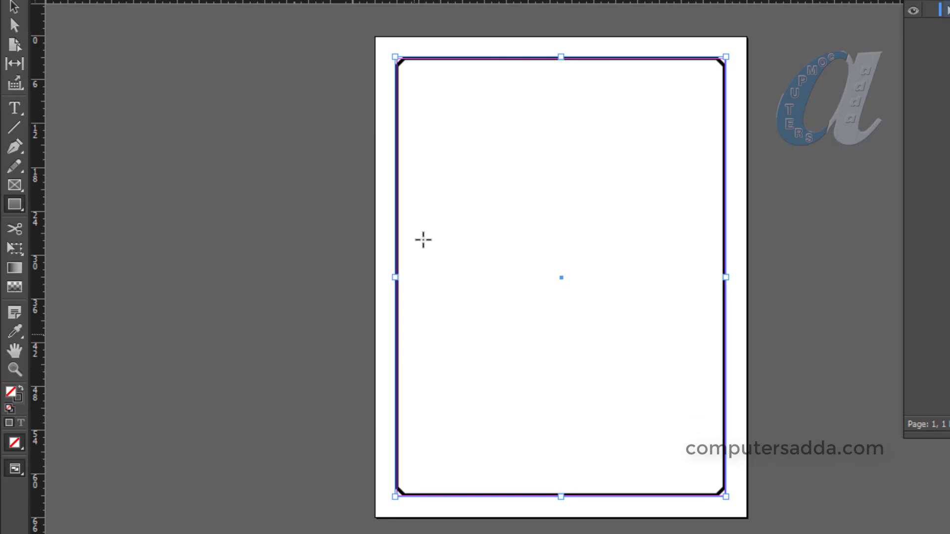
Step: Set the size of all the rectangle's bevelled corners to 3 picas in Corner Options and apply it
{"action": "right_click", "coordinate": [239, 232]}
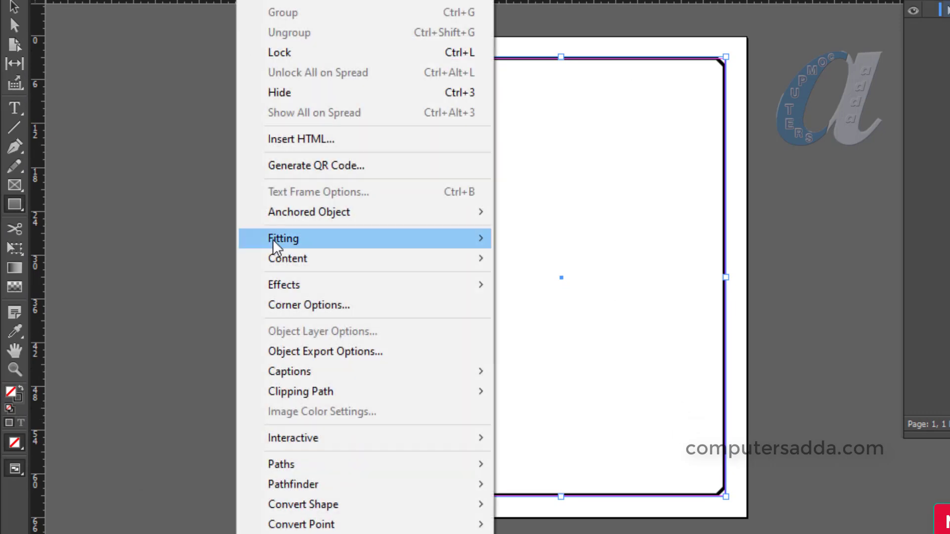
{"action": "left_click", "coordinate": [297, 305]}
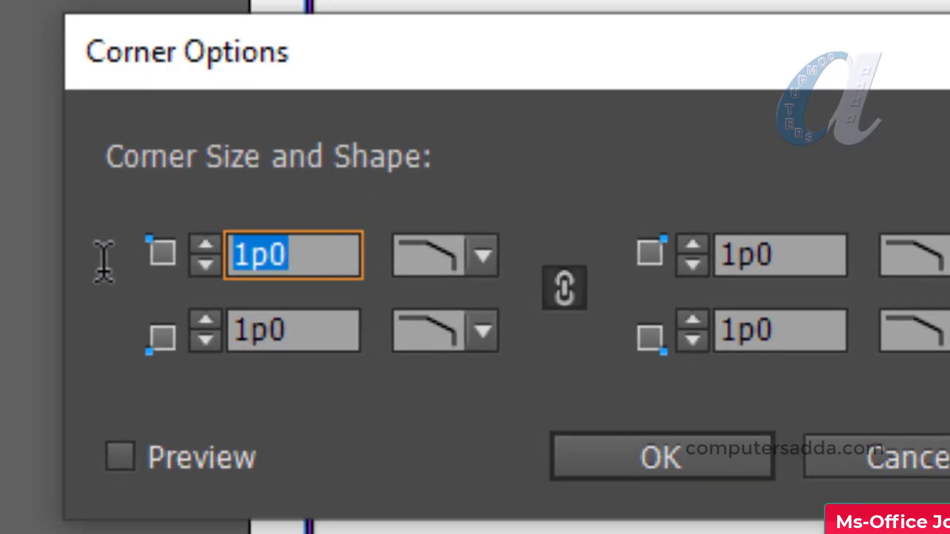
{"action": "type", "text": "3"}
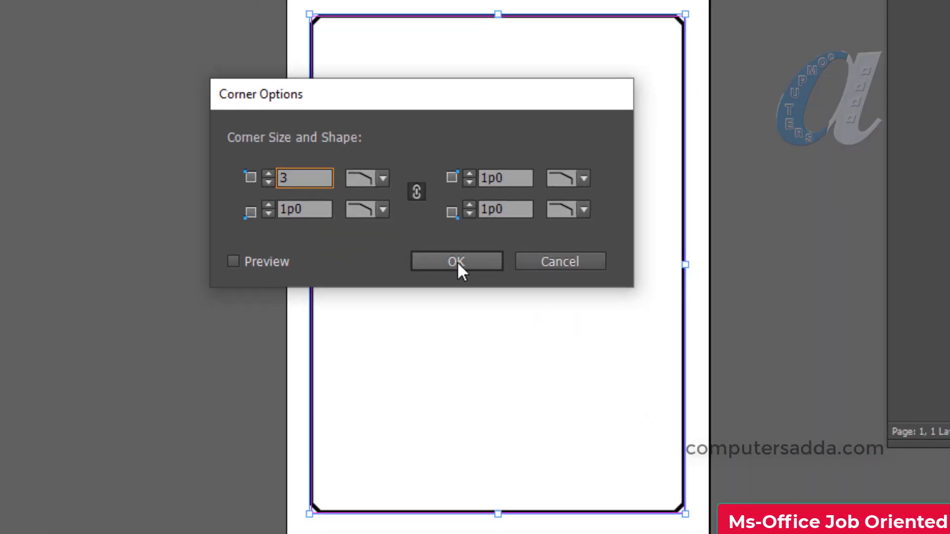
{"action": "left_click", "coordinate": [662, 456]}
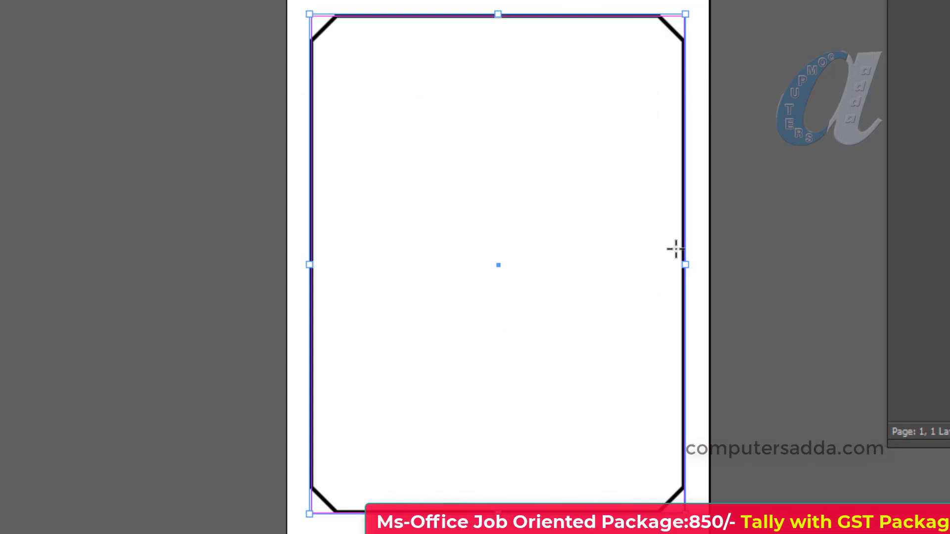
Step: Unlink the rectangle's corner settings and make the top-left corner Fancy, the bottom-left Rounded and the bottom-right Inverse Rounded
{"action": "right_click", "coordinate": [153, 297]}
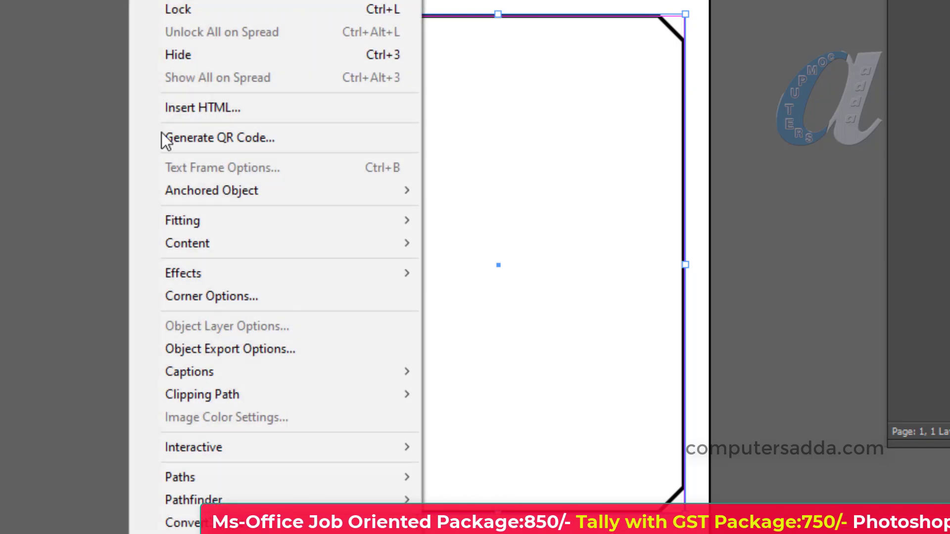
{"action": "left_click", "coordinate": [189, 297]}
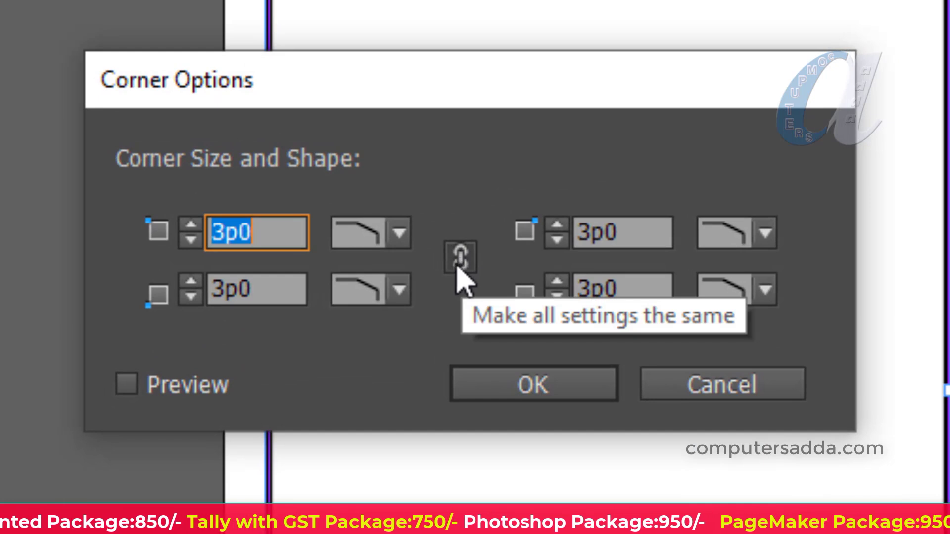
{"action": "left_click", "coordinate": [462, 267]}
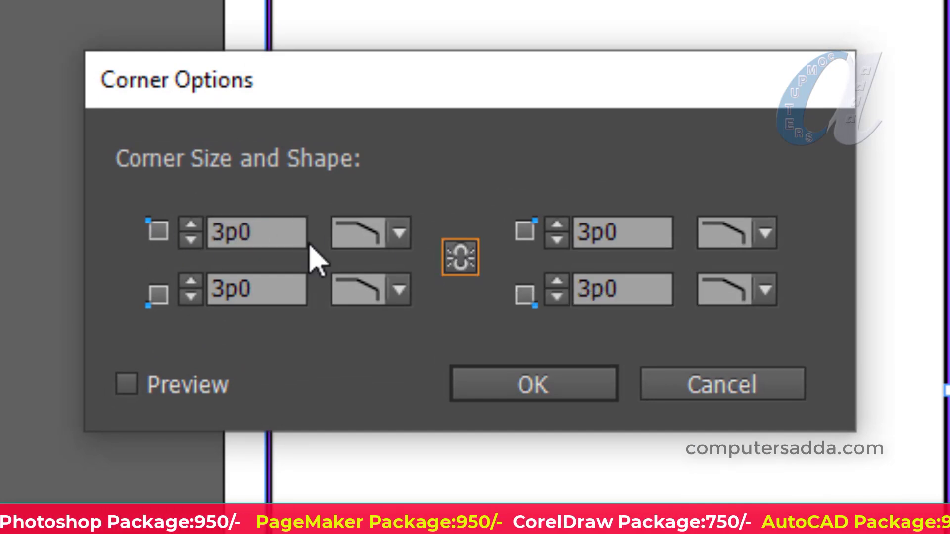
{"action": "left_click", "coordinate": [398, 234]}
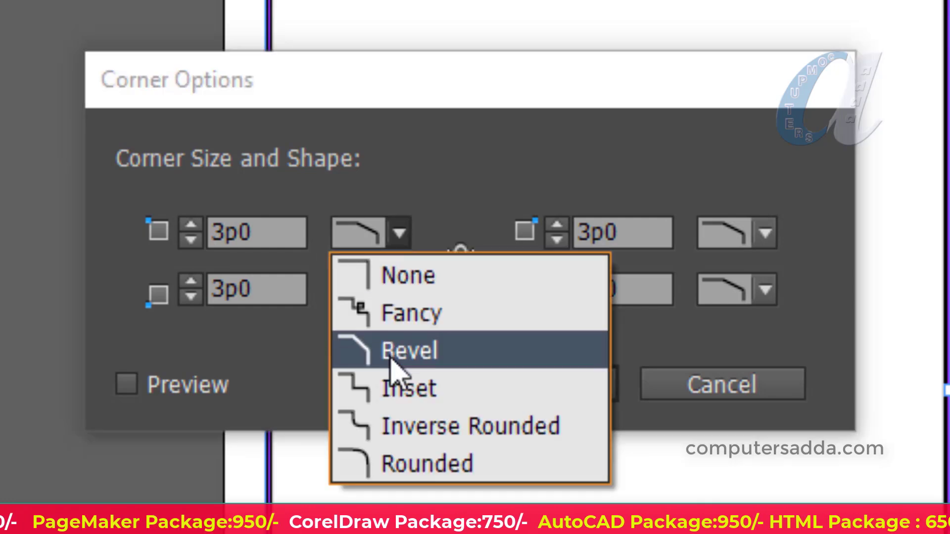
{"action": "left_click", "coordinate": [411, 316]}
{"action": "left_click", "coordinate": [402, 292]}
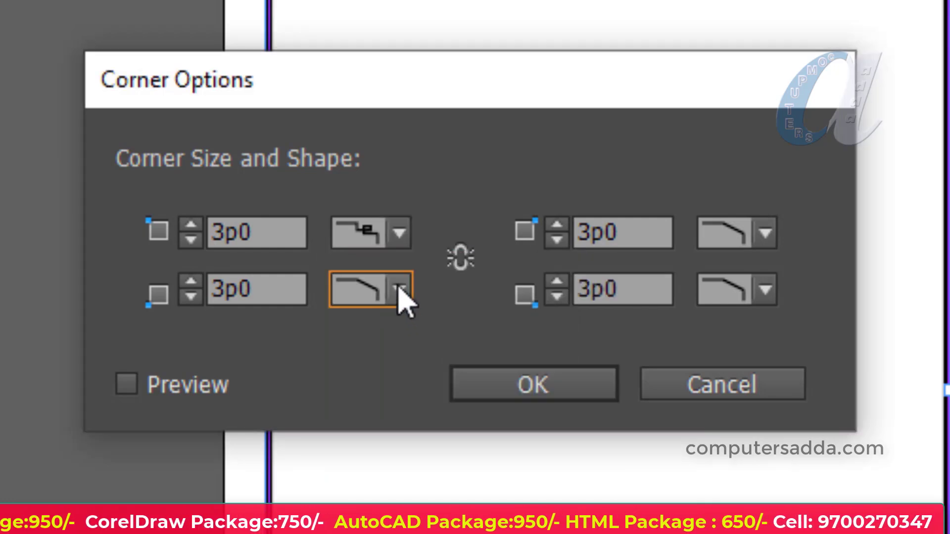
{"action": "left_click", "coordinate": [399, 289]}
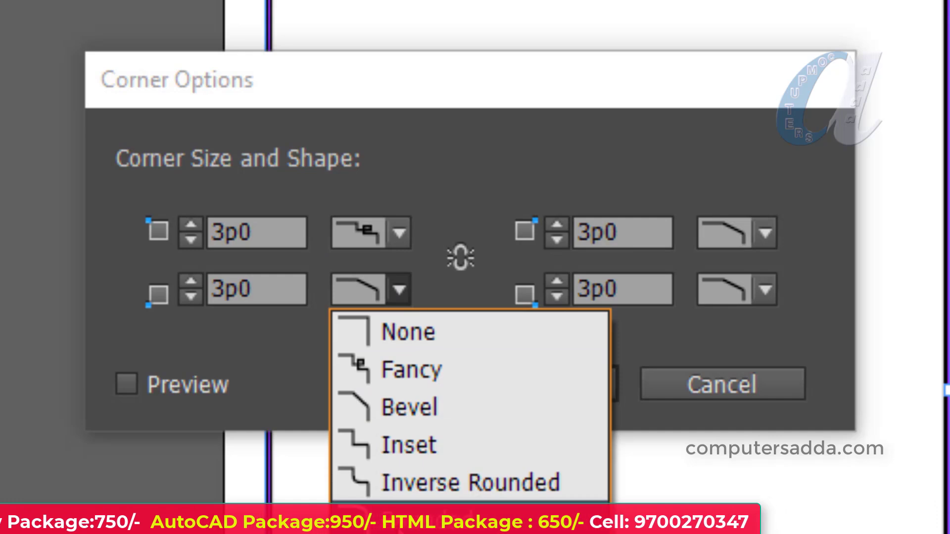
{"action": "left_click", "coordinate": [401, 520]}
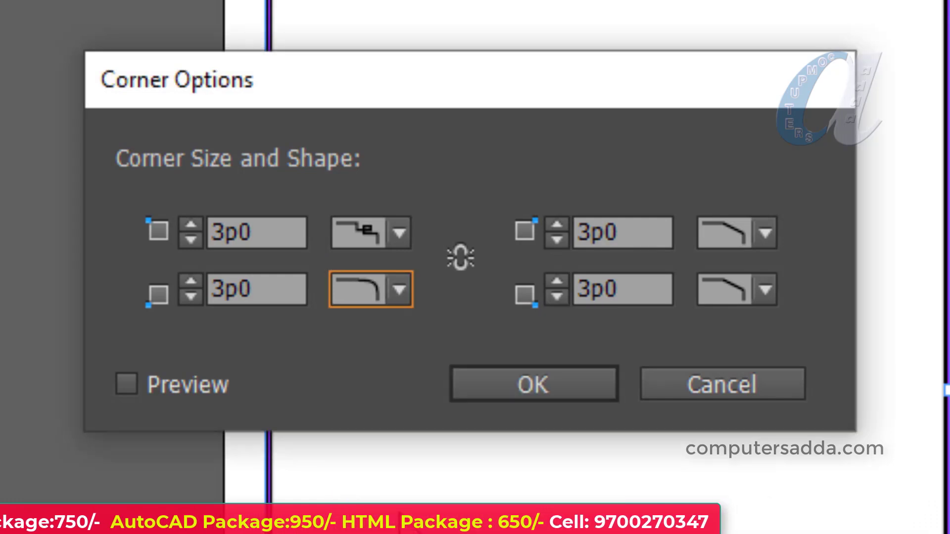
{"action": "left_click", "coordinate": [765, 291]}
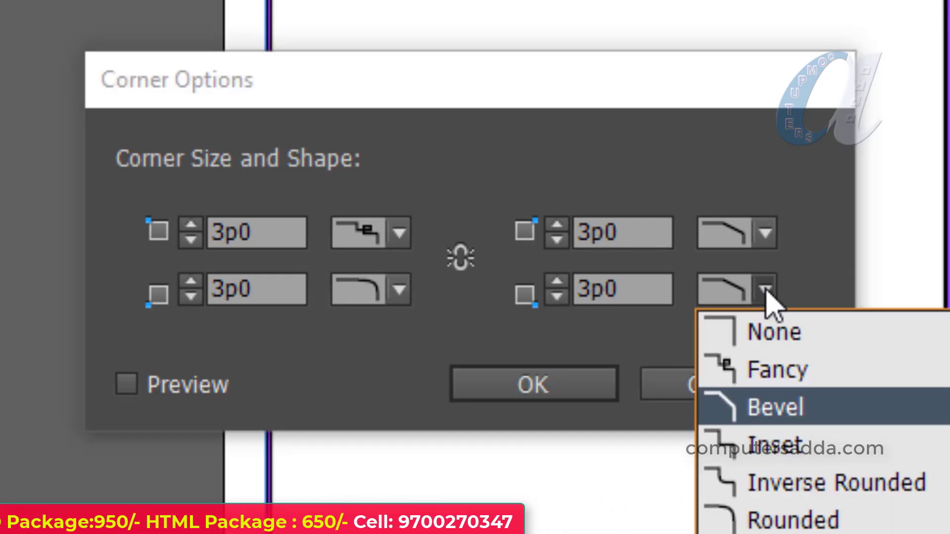
{"action": "left_click", "coordinate": [764, 481]}
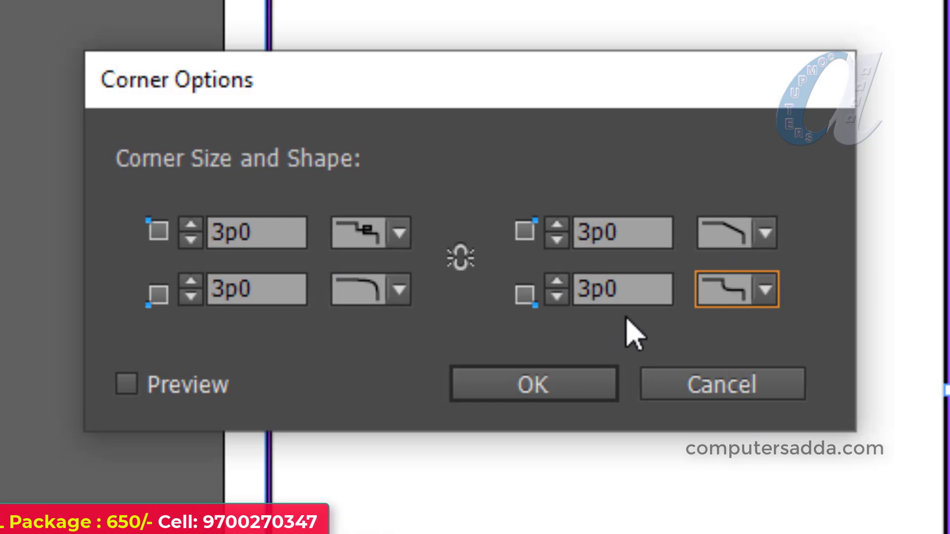
Step: Set the bottom-right corner size to 5 picas and apply the individual corner options to the rectangle
{"action": "left_click_drag", "start_coordinate": [621, 286], "coordinate": [498, 287]}
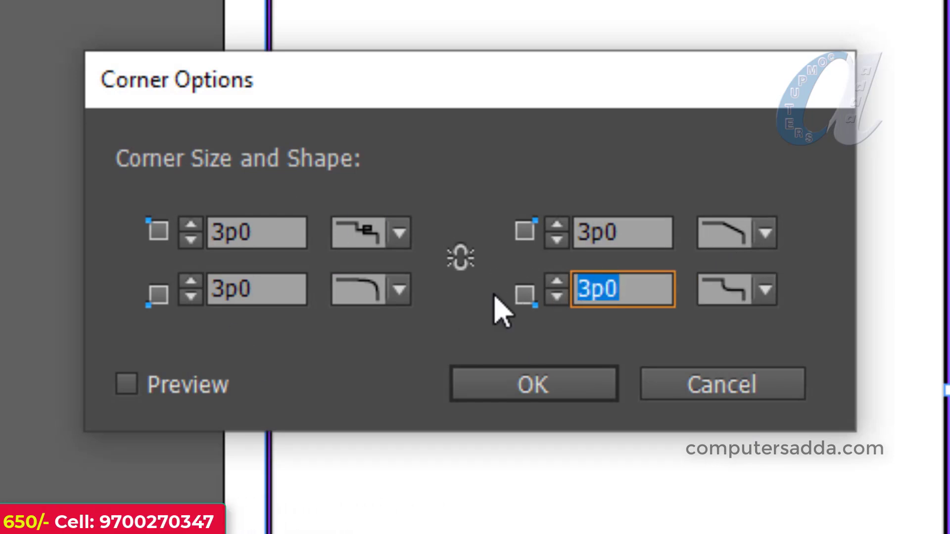
{"action": "type", "text": "5"}
{"action": "left_click", "coordinate": [511, 384]}
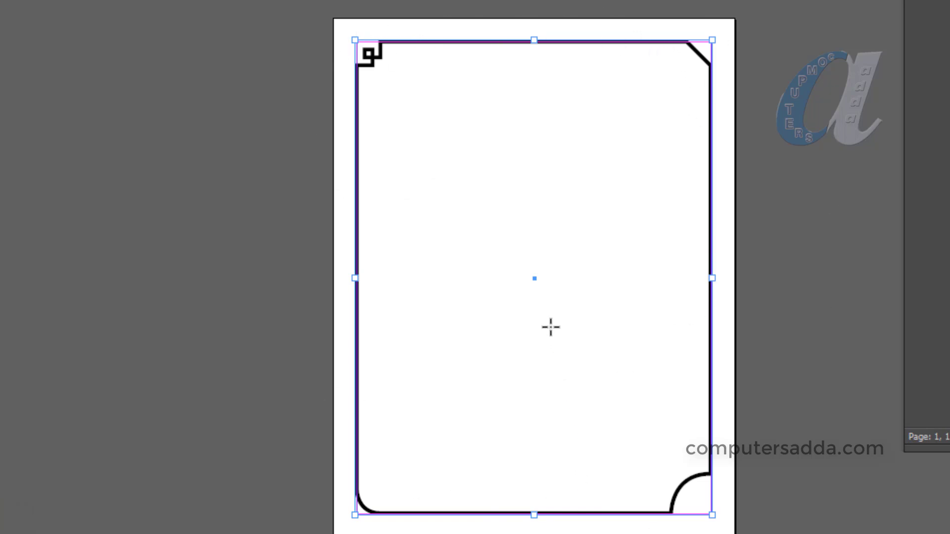
Step: Make all the rectangle's corner settings the same again, using the Fancy shape at 3p0, and apply them
{"action": "right_click", "coordinate": [463, 247]}
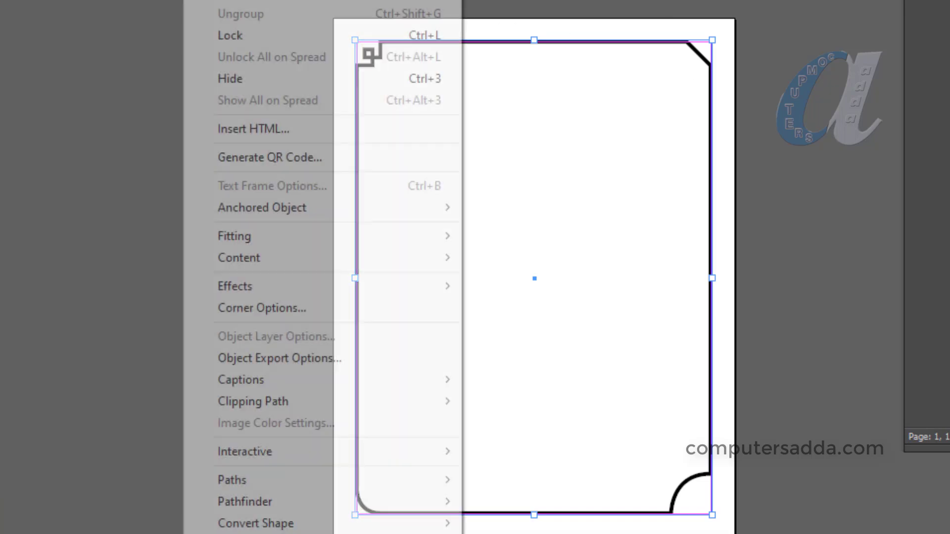
{"action": "left_click", "coordinate": [236, 308]}
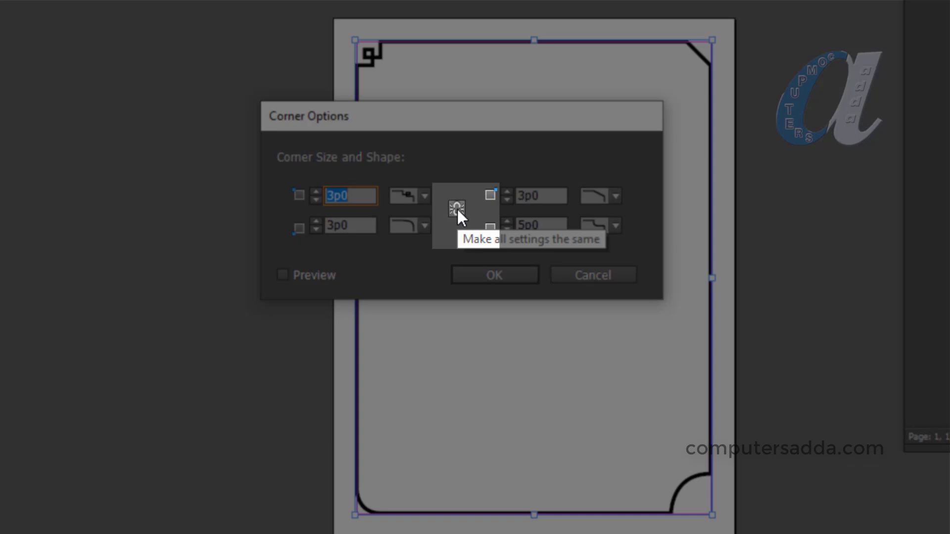
{"action": "left_click", "coordinate": [457, 209]}
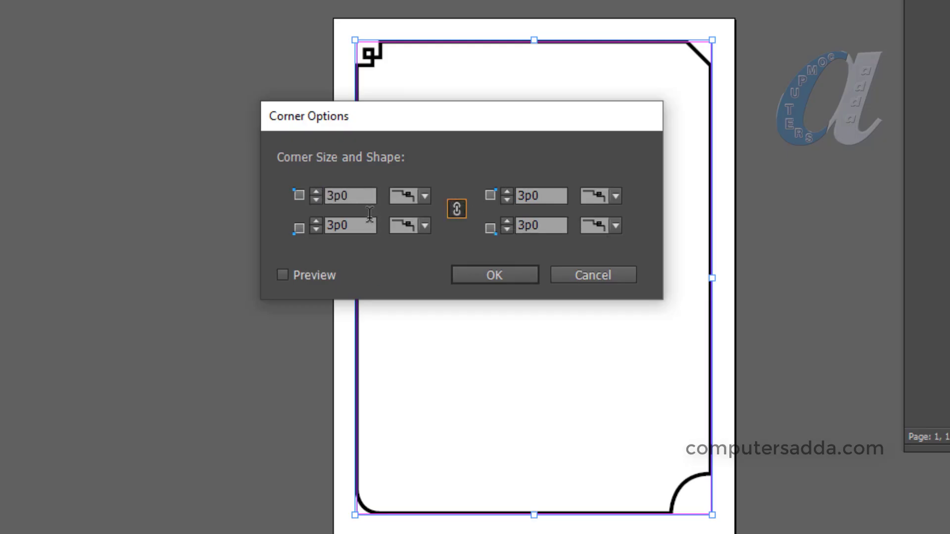
{"action": "left_click", "coordinate": [497, 275]}
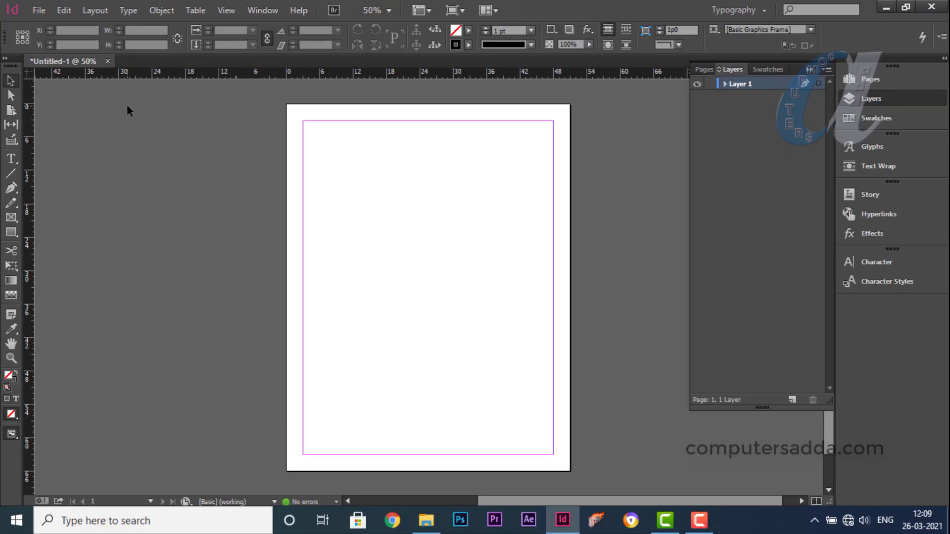
{"action": "left_click", "coordinate": [162, 10]}
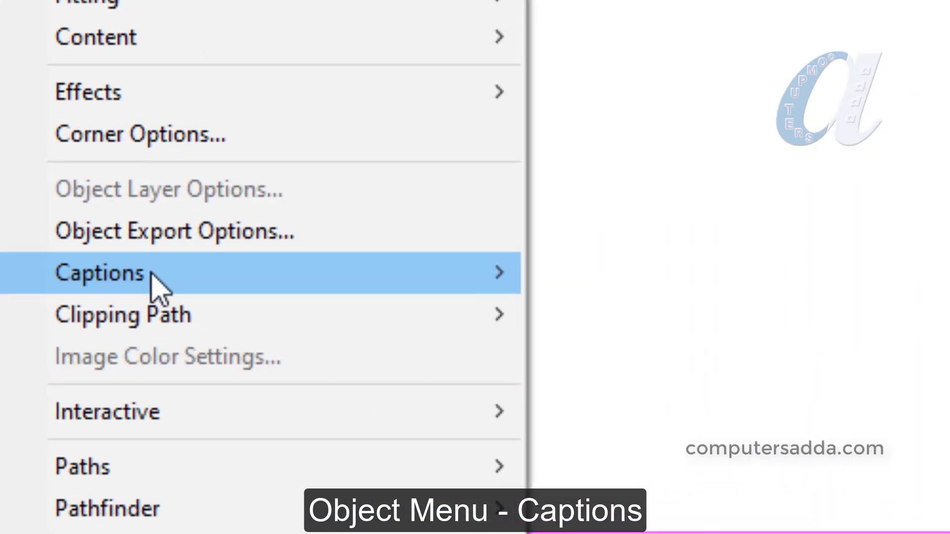
{"action": "mouse_move", "coordinate": [234, 353]}
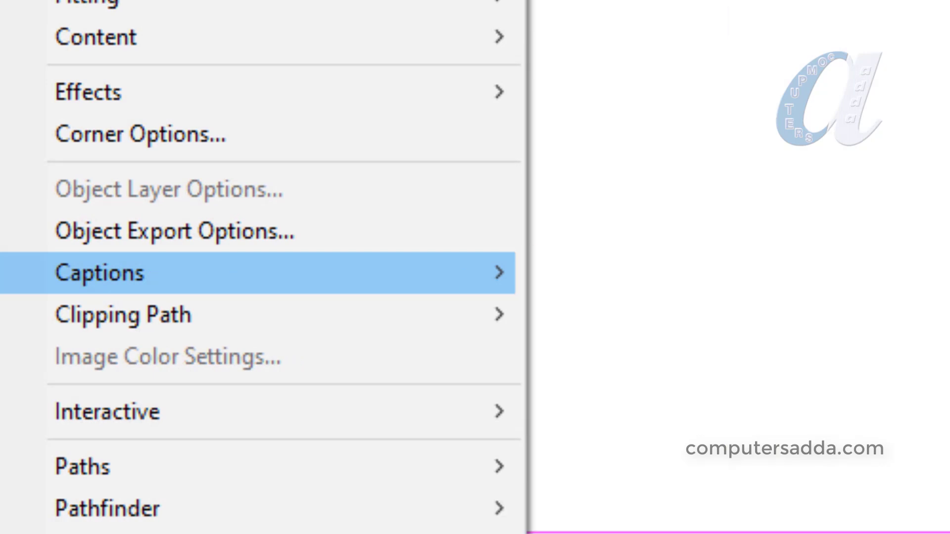
{"action": "key", "text": "Escape"}
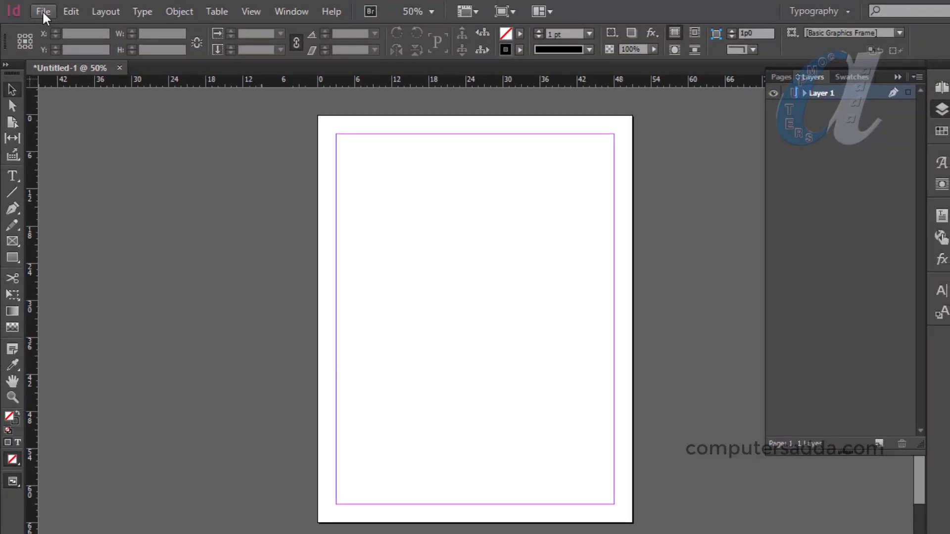
Step: Place Adobe-Photoshop-CC-.png from the logos folder near the page's upper-left margin corner, about 18 picas wide
{"action": "left_click", "coordinate": [43, 10]}
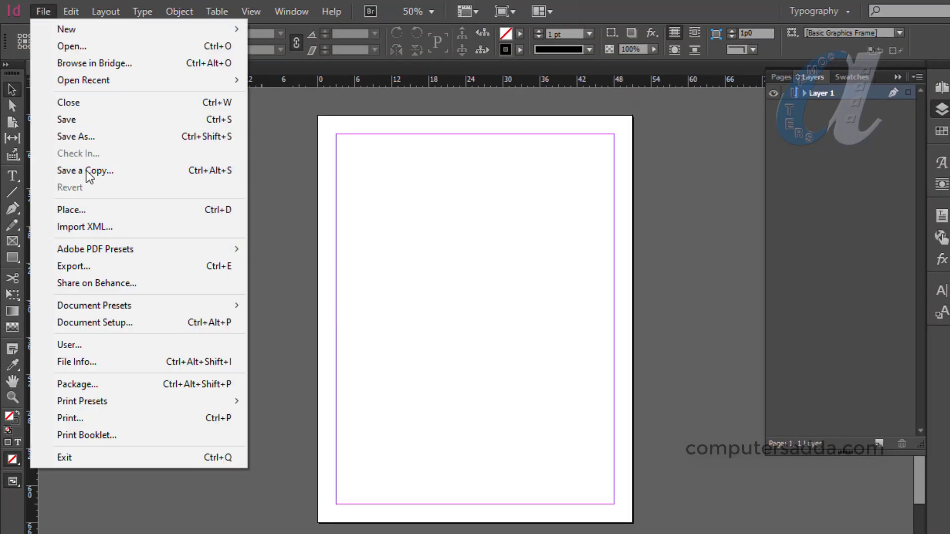
{"action": "left_click", "coordinate": [65, 210]}
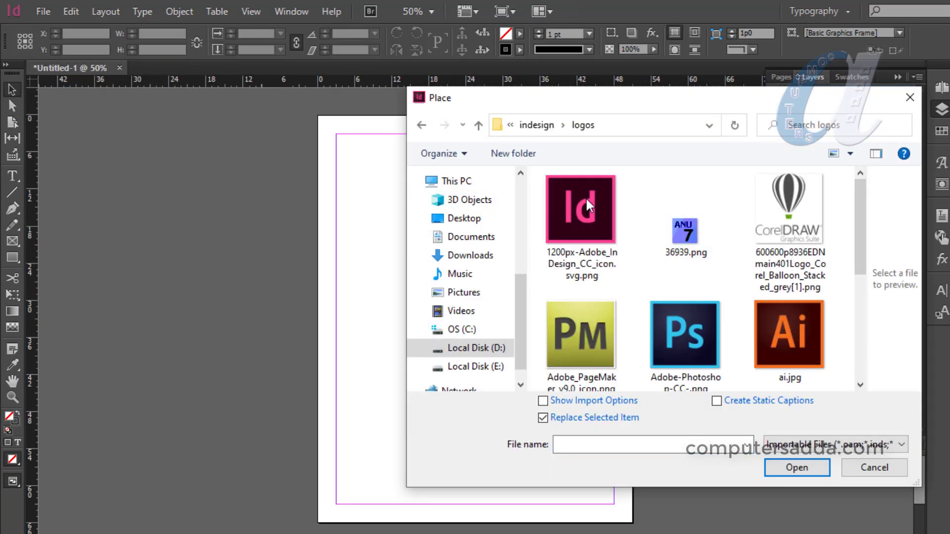
{"action": "scroll", "coordinate": [781, 257], "scroll_direction": "down", "scroll_amount": 1}
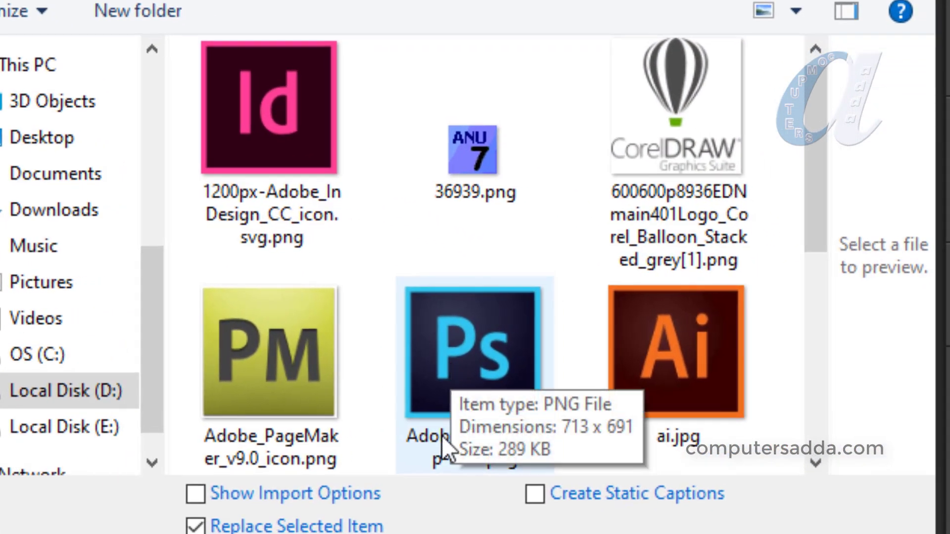
{"action": "left_click", "coordinate": [453, 375]}
{"action": "key", "text": "Return"}
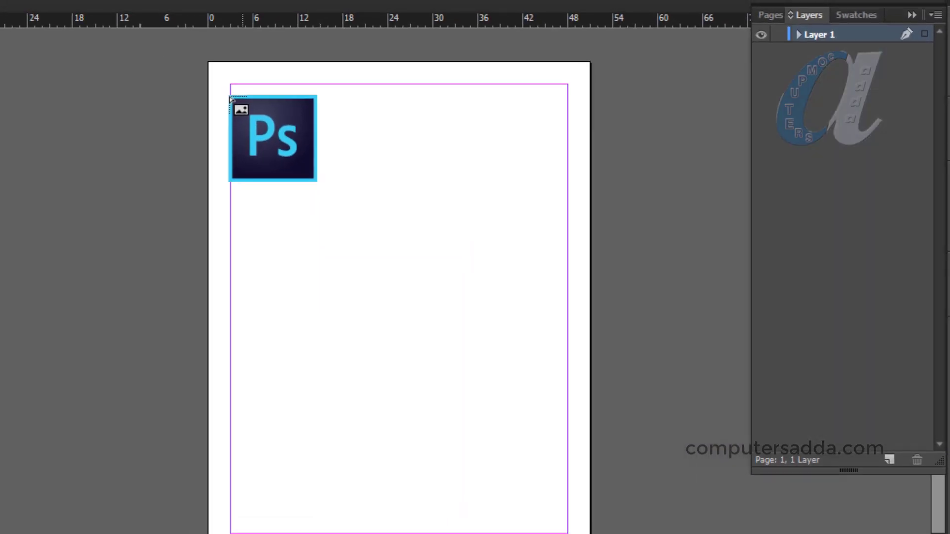
{"action": "left_click_drag", "start_coordinate": [251, 111], "coordinate": [366, 245]}
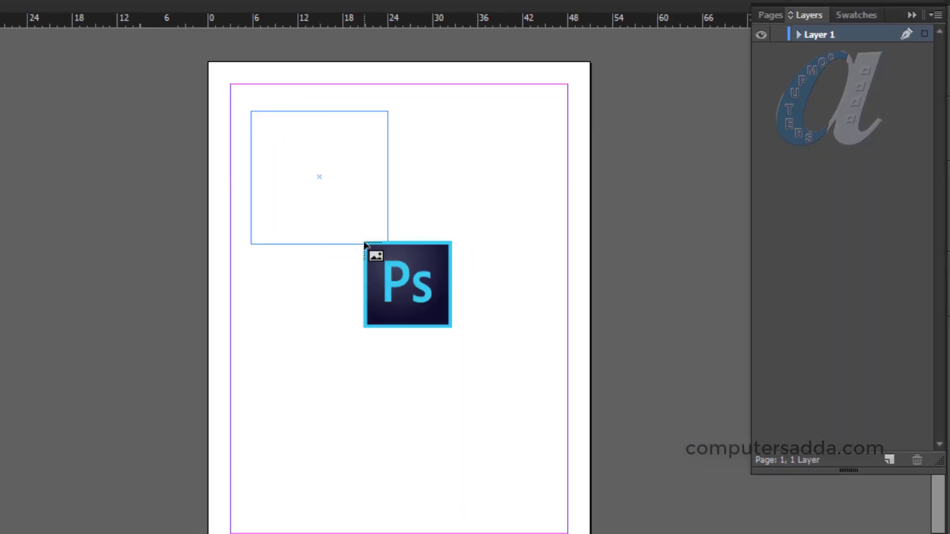
{"action": "key", "text": "ctrl+equal"}
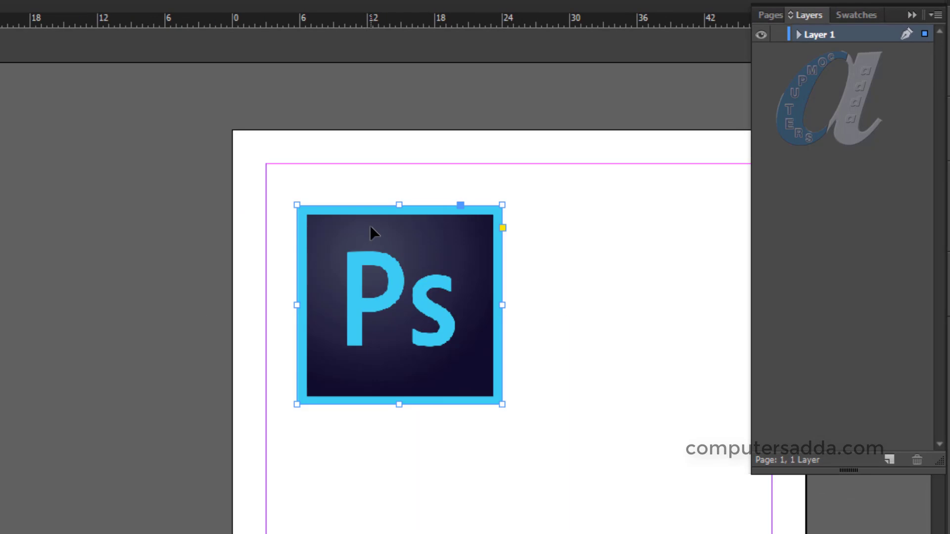
Step: Place computersadda.png to the right of the Photoshop logo and the DTP paintbrush image below it, then deselect everything
{"action": "key", "text": "ctrl+d"}
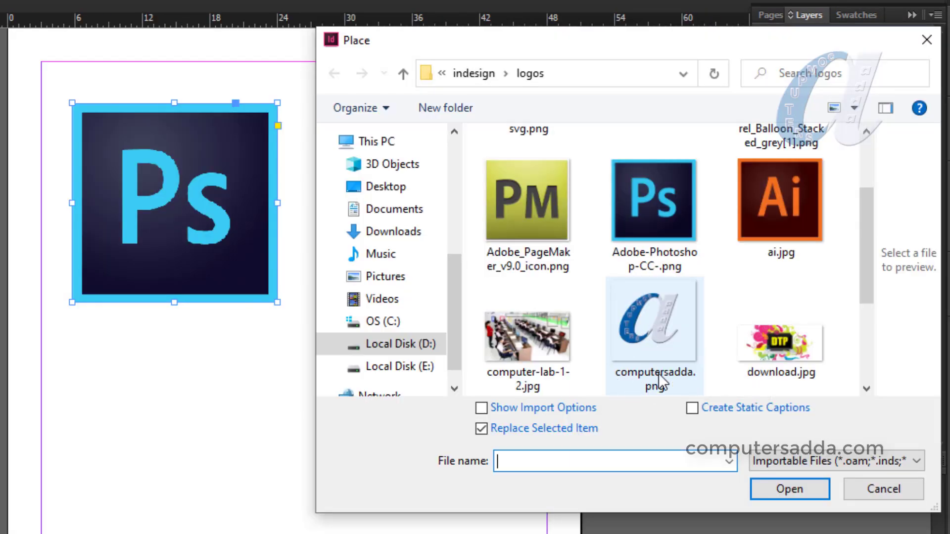
{"action": "left_click", "coordinate": [640, 328]}
{"action": "left_click", "coordinate": [770, 489]}
{"action": "left_click_drag", "start_coordinate": [327, 96], "coordinate": [515, 275]}
{"action": "left_click_drag", "start_coordinate": [308, 295], "coordinate": [424, 437]}
{"action": "left_click", "coordinate": [296, 268]}
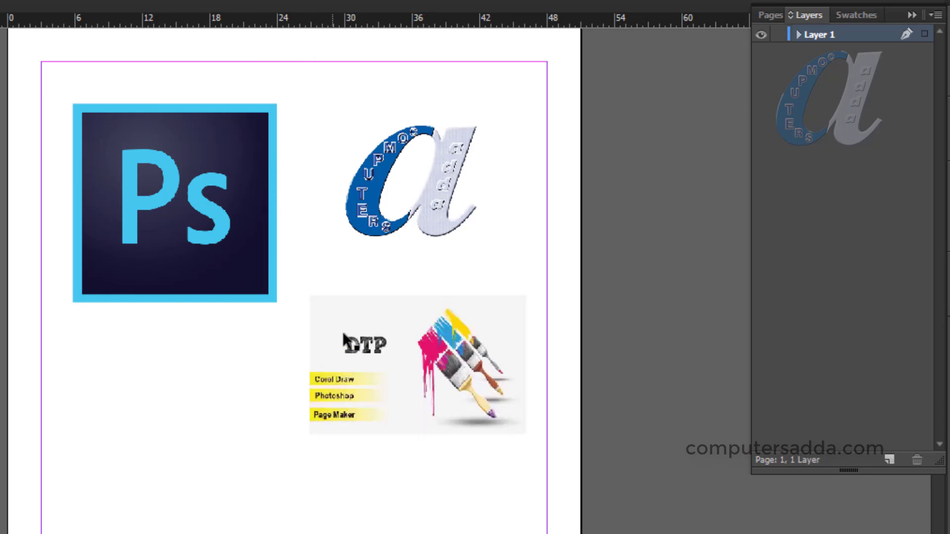
{"action": "left_click", "coordinate": [177, 211]}
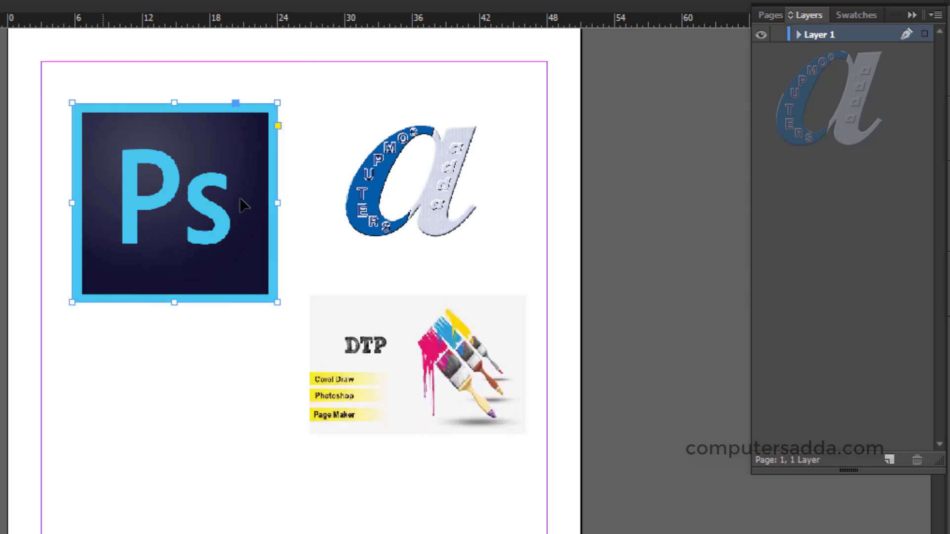
{"action": "left_click", "coordinate": [403, 157]}
{"action": "left_click", "coordinate": [410, 379]}
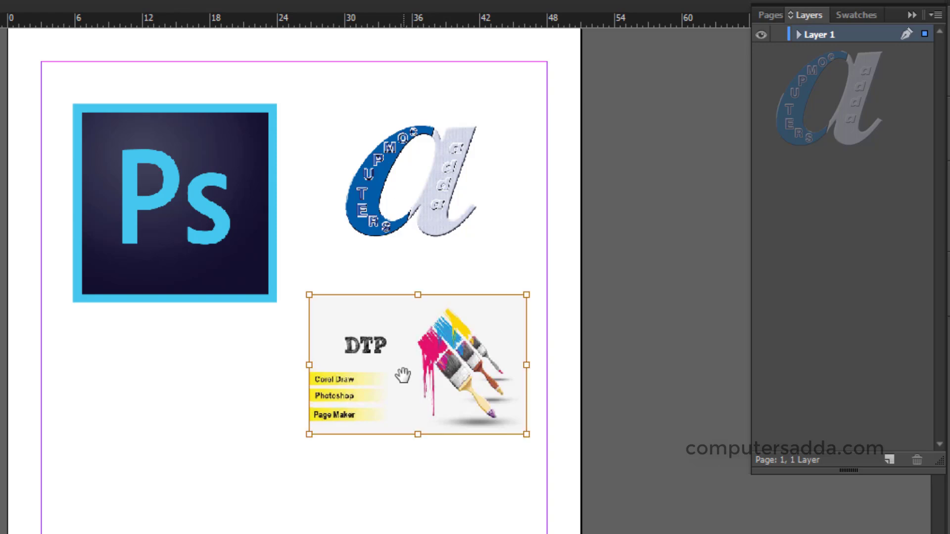
Step: Configure the Photoshop logo's caption setup with Name metadata, Below Image alignment and no text before or after
{"action": "left_click", "coordinate": [151, 151]}
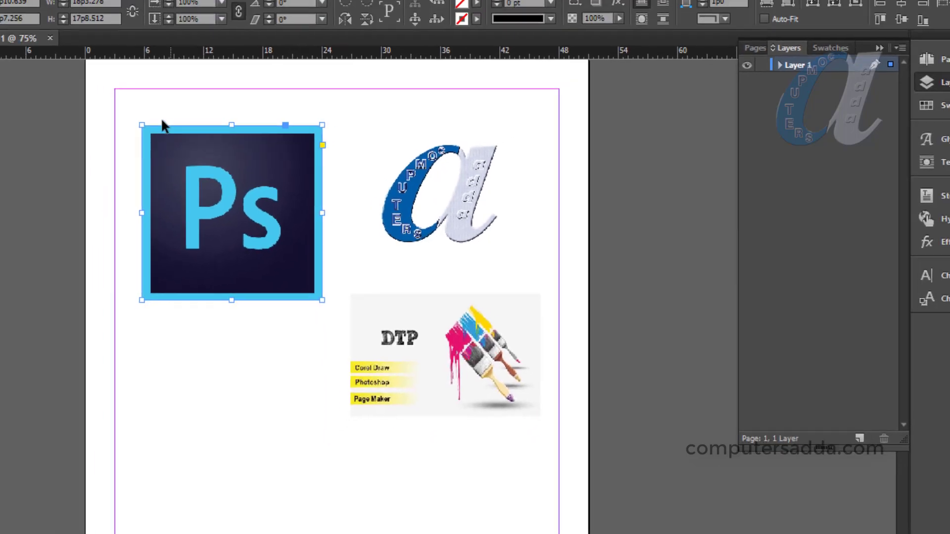
{"action": "left_click", "coordinate": [168, 10]}
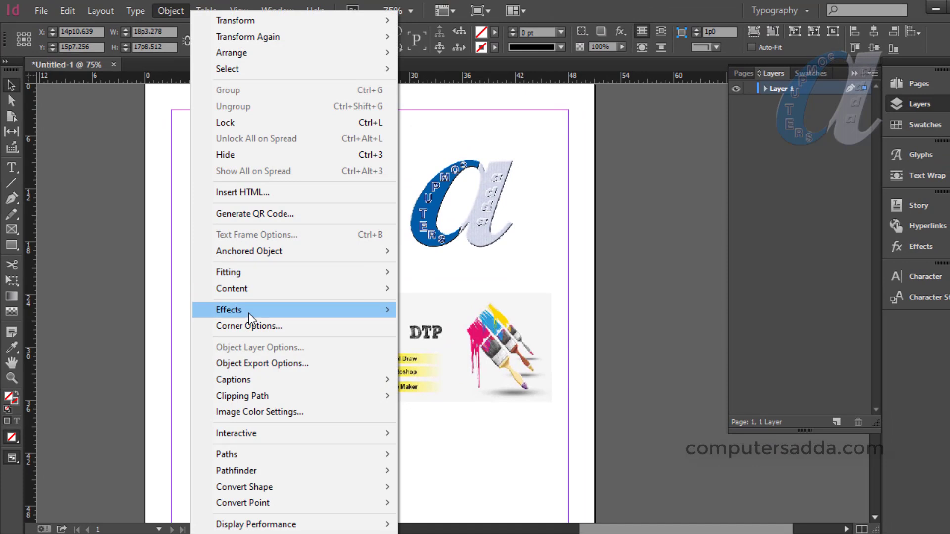
{"action": "mouse_move", "coordinate": [275, 381]}
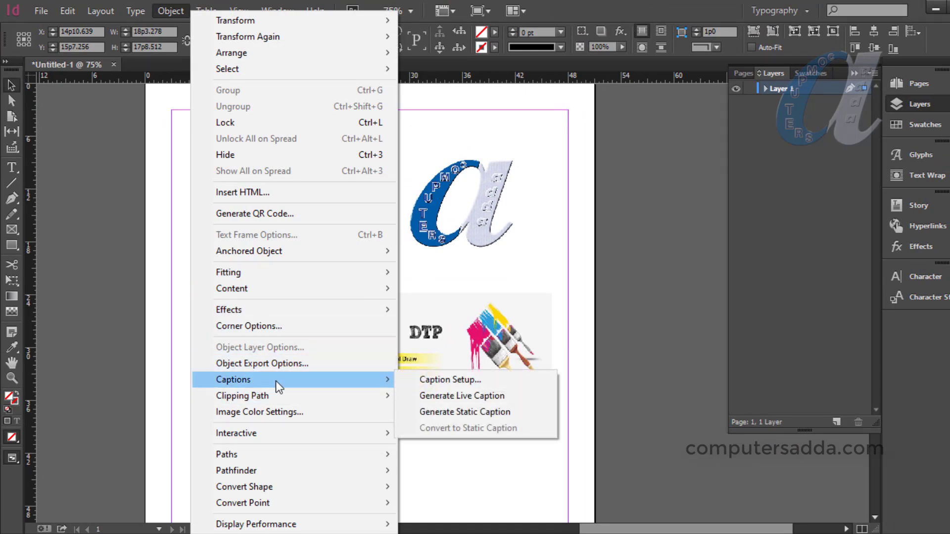
{"action": "left_click", "coordinate": [460, 382]}
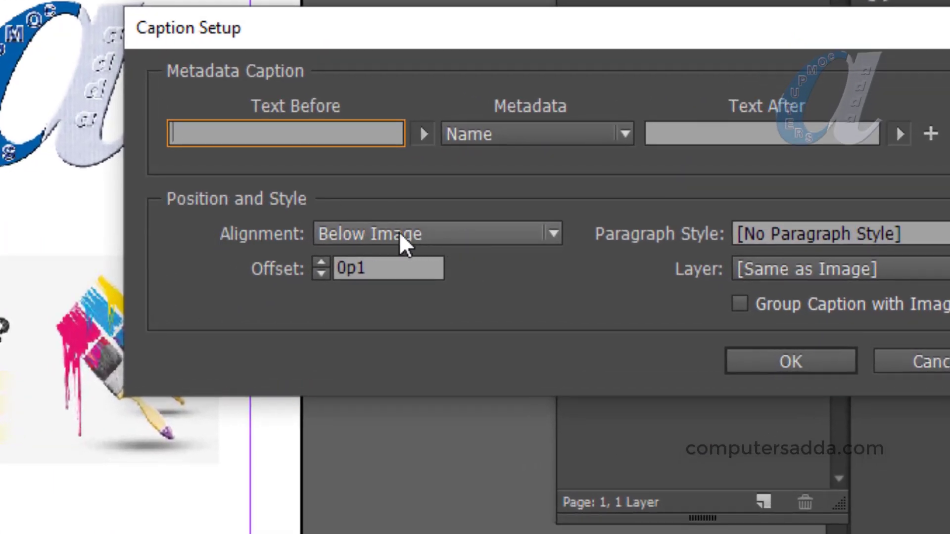
{"action": "left_click", "coordinate": [438, 235]}
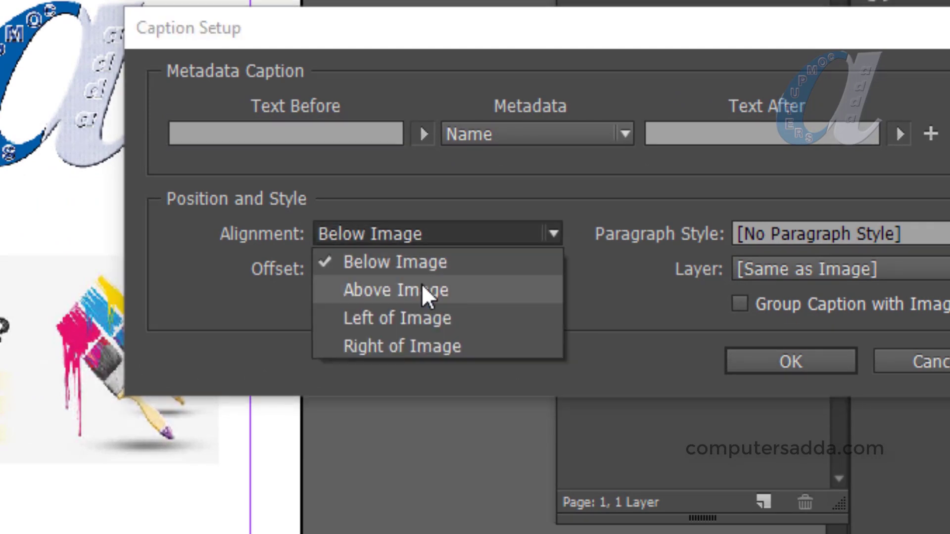
{"action": "left_click", "coordinate": [380, 263]}
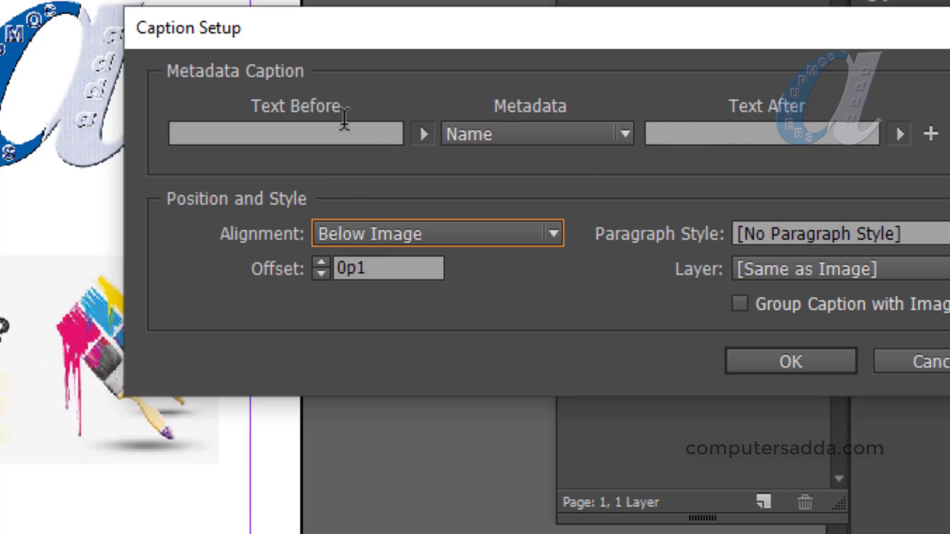
{"action": "left_click", "coordinate": [250, 127]}
{"action": "left_click", "coordinate": [705, 128]}
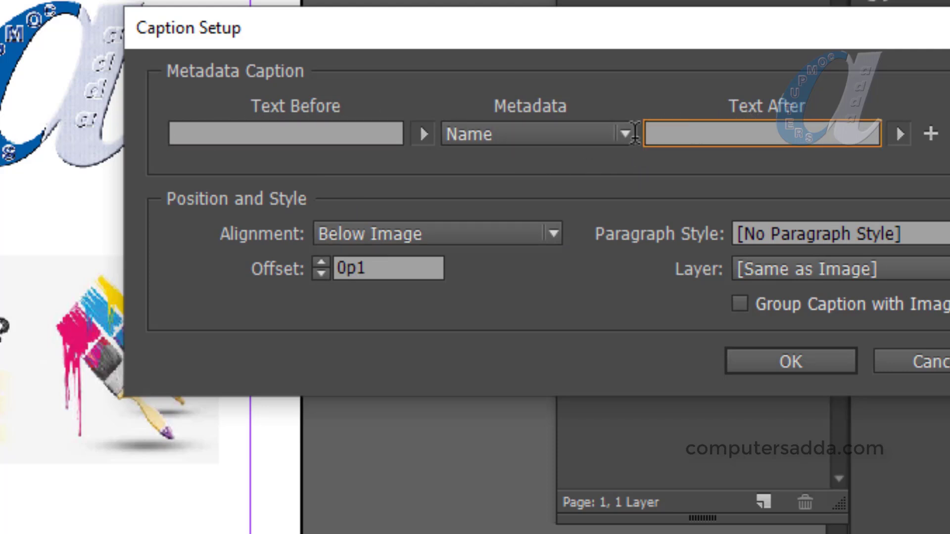
{"action": "left_click", "coordinate": [225, 132]}
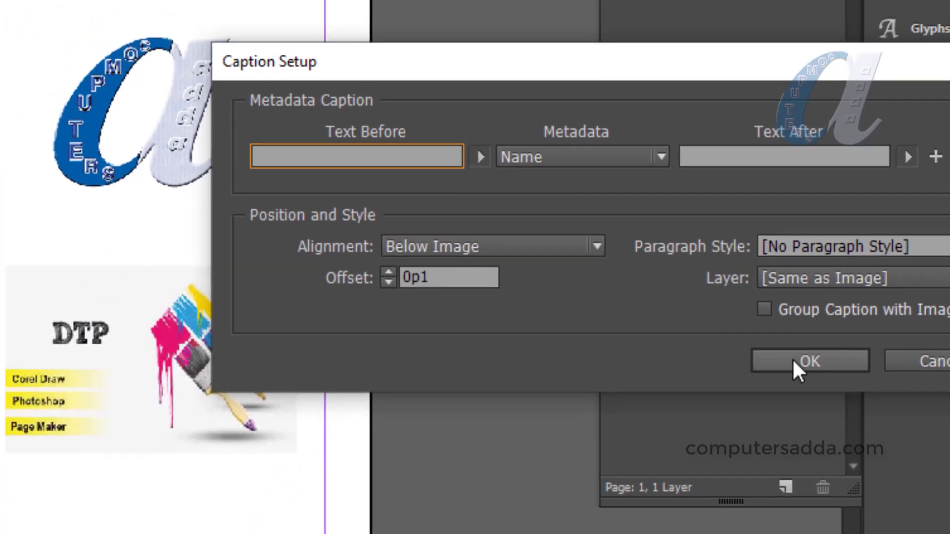
{"action": "left_click", "coordinate": [787, 365]}
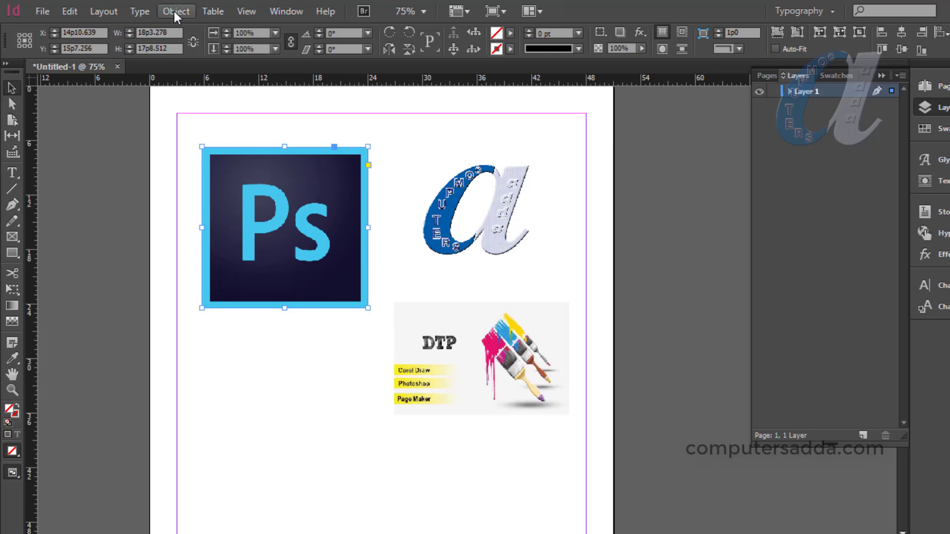
Step: Generate a static caption for the Photoshop logo, then deselect everything
{"action": "left_click", "coordinate": [175, 11]}
{"action": "mouse_move", "coordinate": [254, 396]}
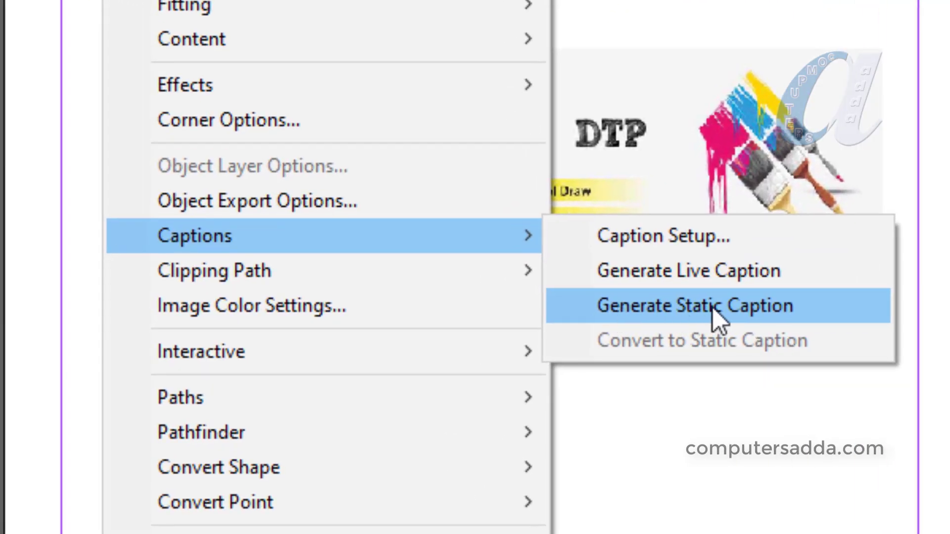
{"action": "left_click", "coordinate": [711, 307]}
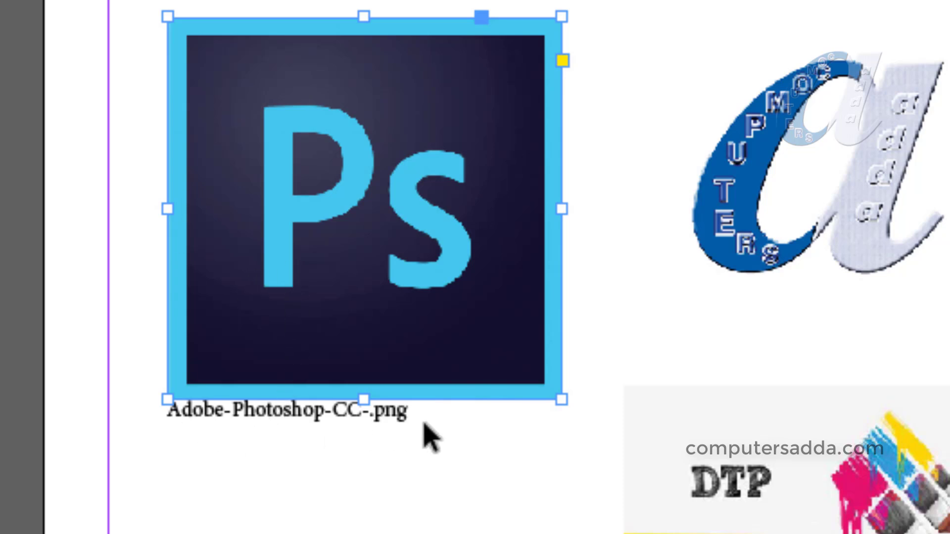
{"action": "key", "text": "ctrl+shift+a"}
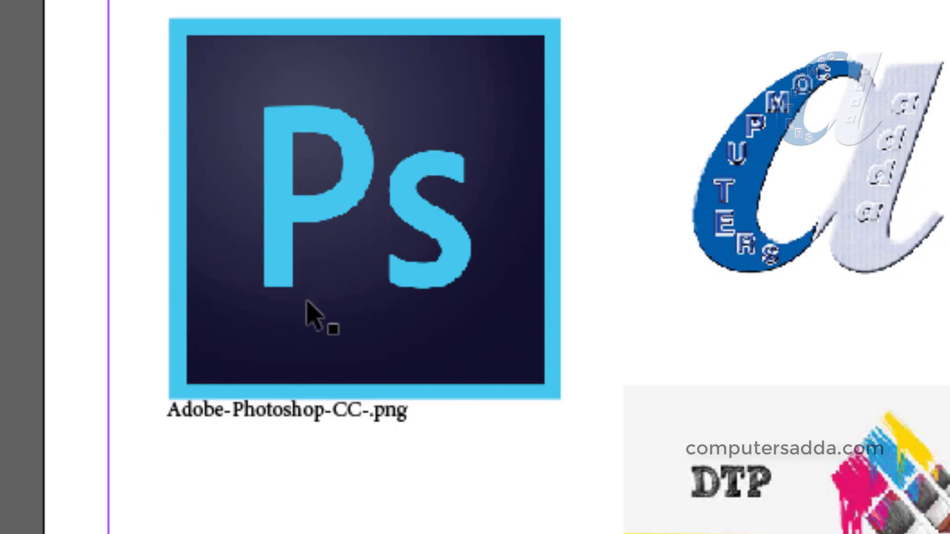
Step: Move the static caption away from the Photoshop logo and back to just below it, leaving a small gap
{"action": "left_click", "coordinate": [254, 414]}
{"action": "left_click_drag", "start_coordinate": [275, 413], "coordinate": [296, 533]}
{"action": "key", "text": "Delete"}
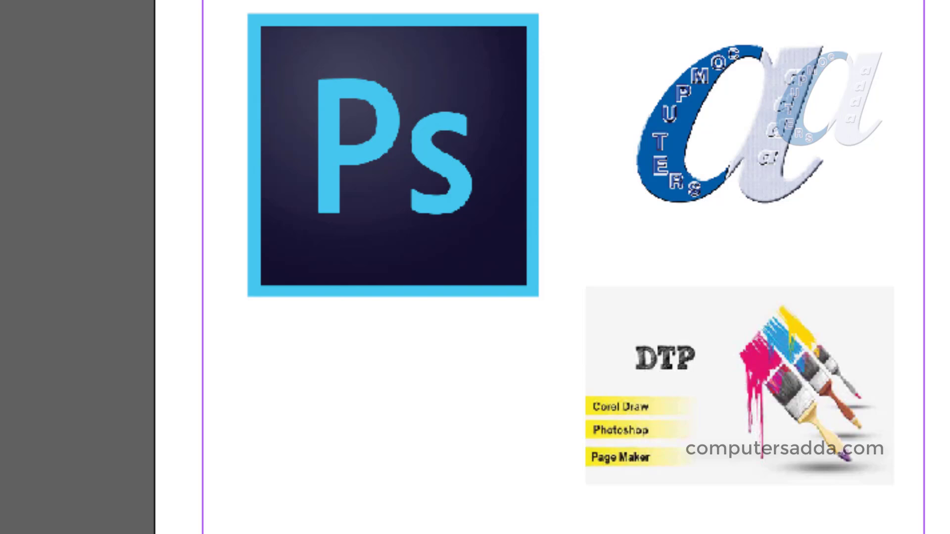
{"action": "left_click_drag", "start_coordinate": [436, 516], "coordinate": [337, 329]}
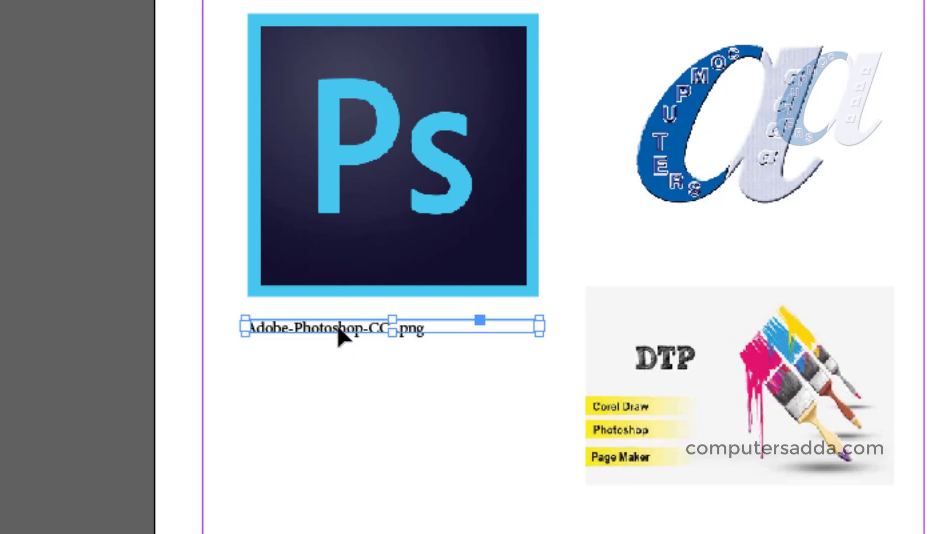
{"action": "left_click", "coordinate": [448, 349]}
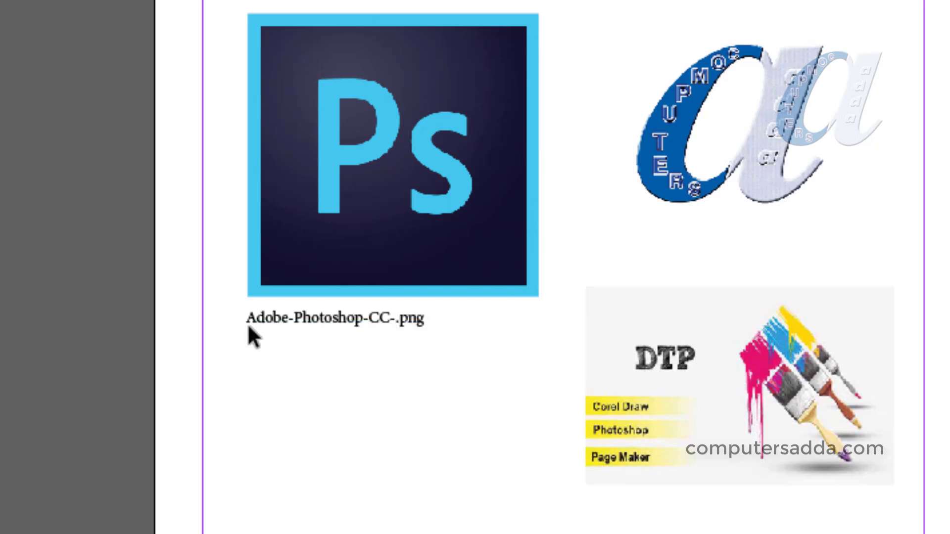
Step: Select the Photoshop logo and generate a live caption for it
{"action": "left_click", "coordinate": [356, 111]}
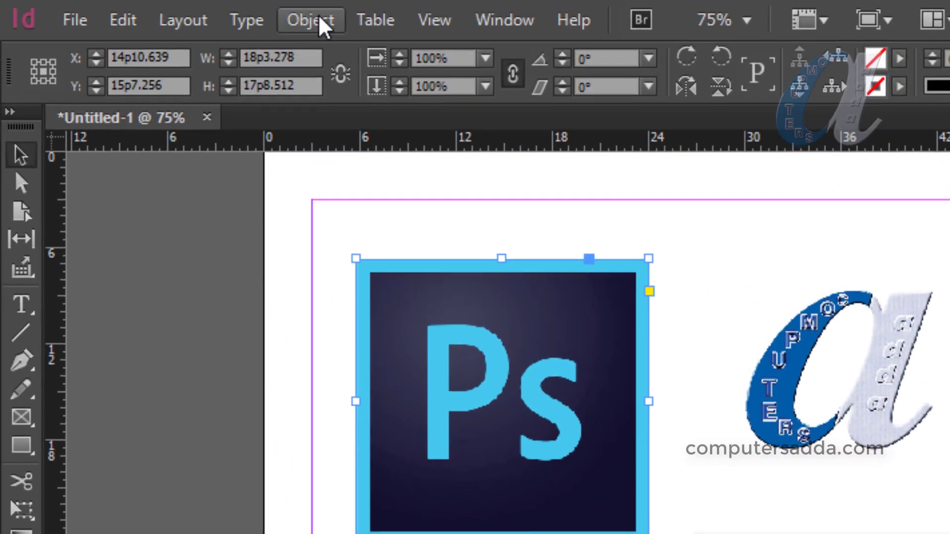
{"action": "left_click", "coordinate": [318, 19]}
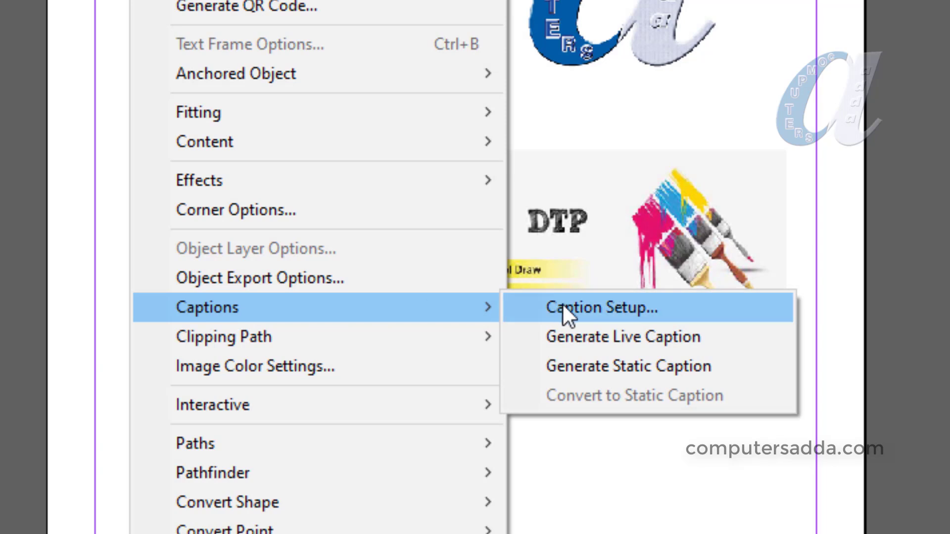
{"action": "left_click", "coordinate": [655, 337]}
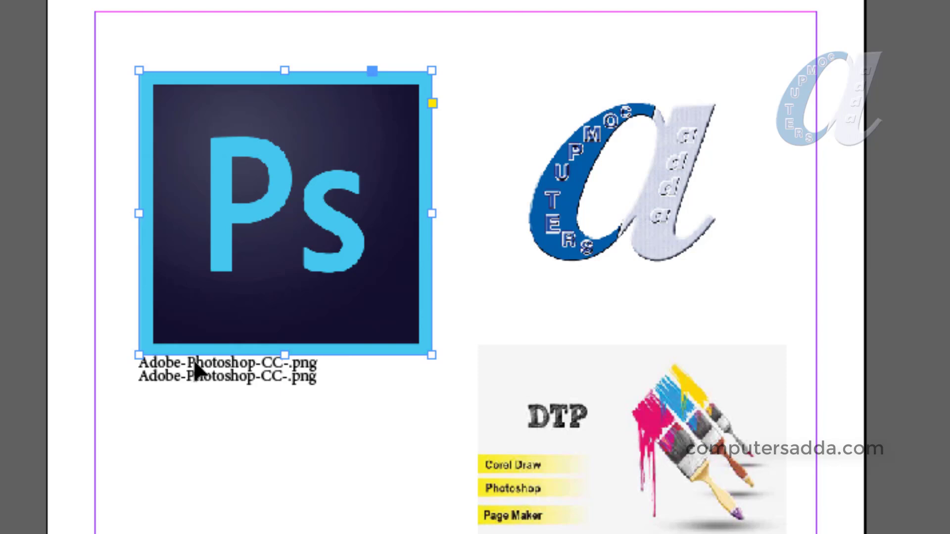
Step: Move the Photoshop logo's live caption down into the empty area well below the static caption
{"action": "left_click", "coordinate": [197, 370]}
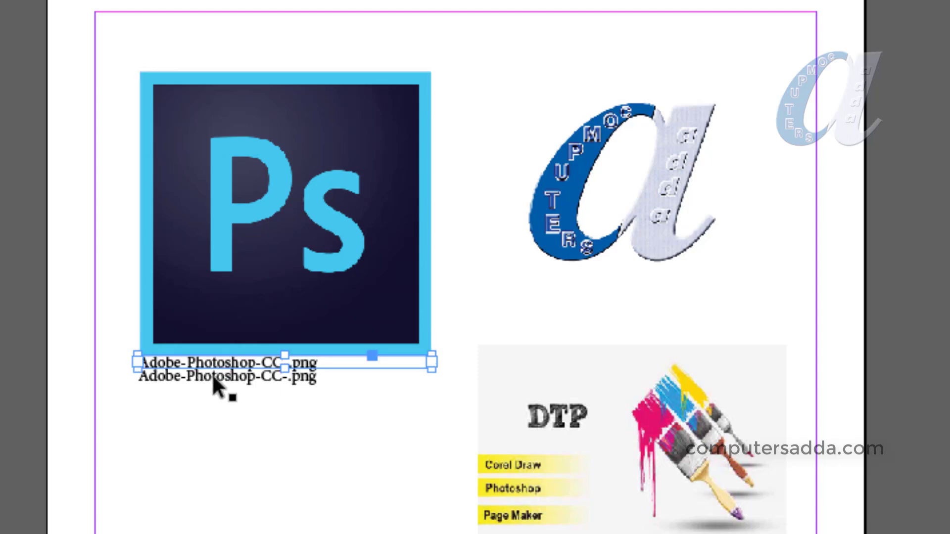
{"action": "left_click", "coordinate": [213, 378]}
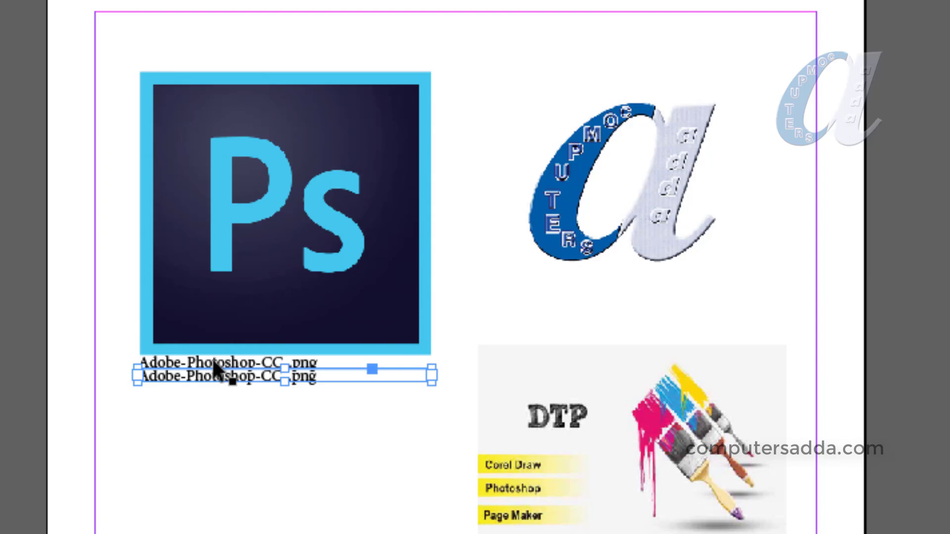
{"action": "left_click", "coordinate": [214, 362]}
{"action": "left_click_drag", "start_coordinate": [204, 361], "coordinate": [201, 477]}
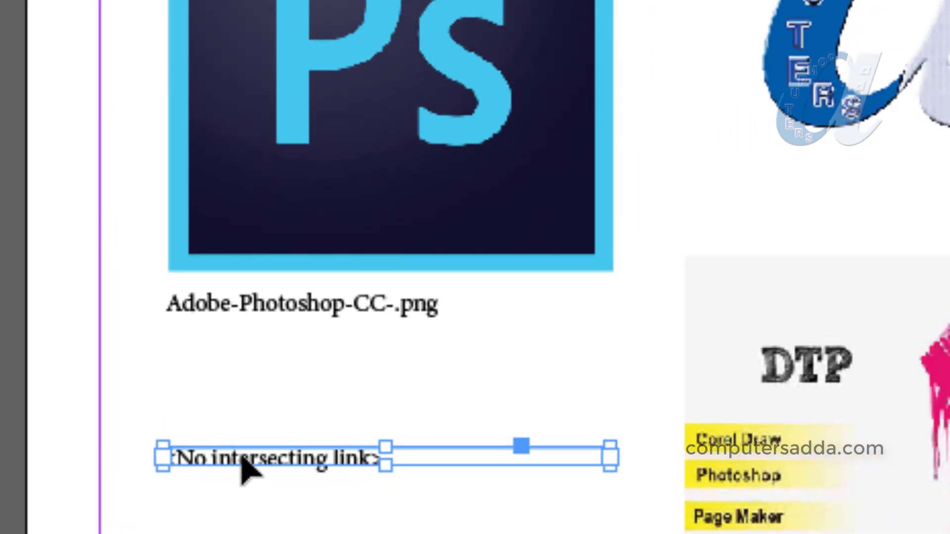
Step: Move the live caption up to the lower edge of the computersadda logo, touching that image's frame
{"action": "left_click_drag", "start_coordinate": [305, 447], "coordinate": [841, 154]}
{"action": "left_click_drag", "start_coordinate": [509, 301], "coordinate": [605, 248]}
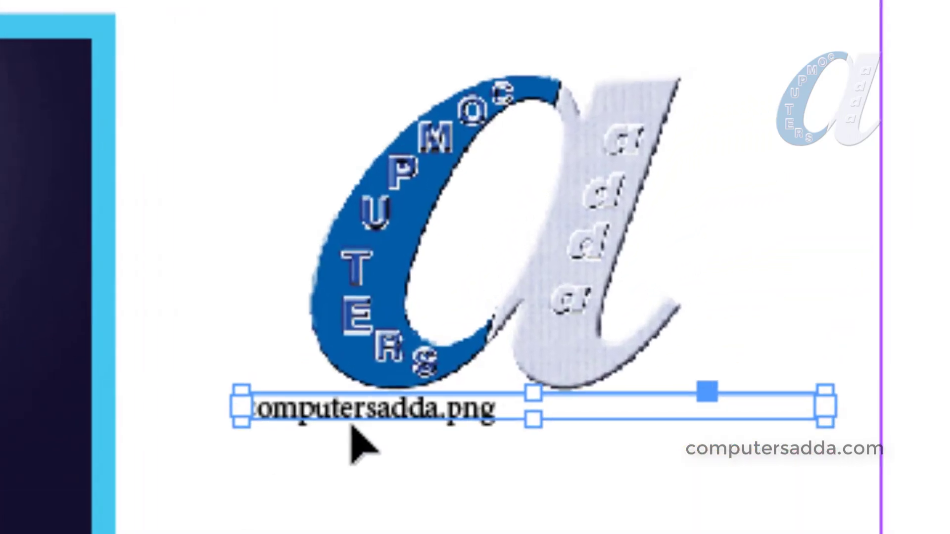
{"action": "left_click", "coordinate": [415, 447]}
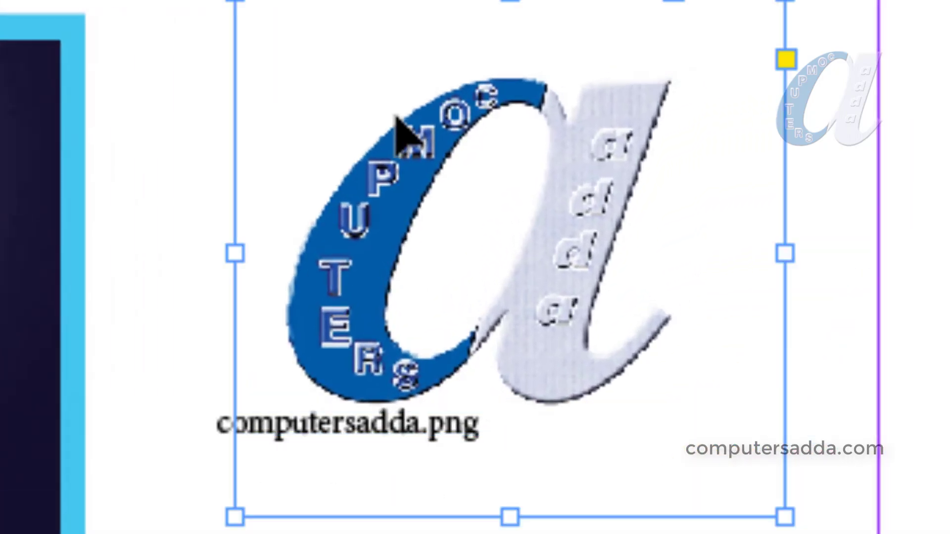
{"action": "left_click", "coordinate": [310, 426]}
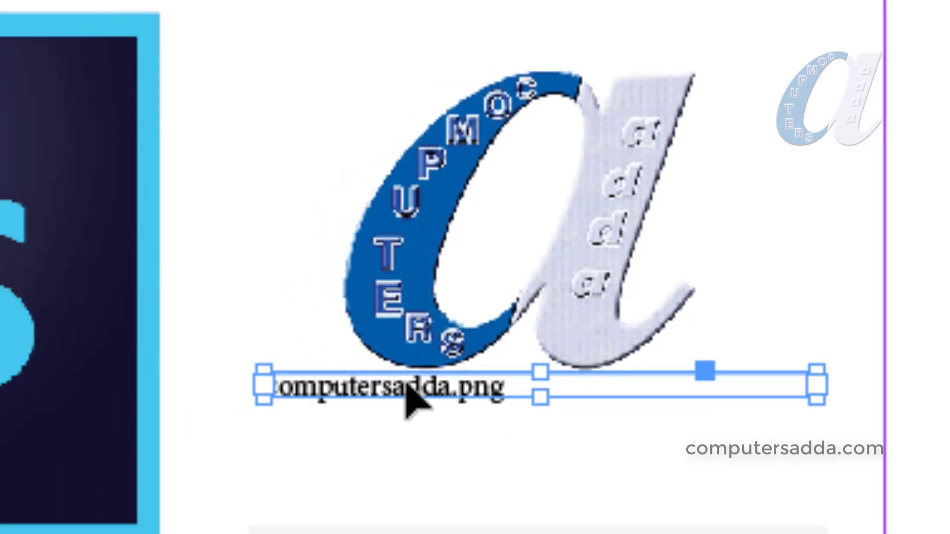
Step: Move the live caption off the computersadda logo and onto the bottom edge of the DTP paintbrush image
{"action": "left_click_drag", "start_coordinate": [356, 437], "coordinate": [0, 533]}
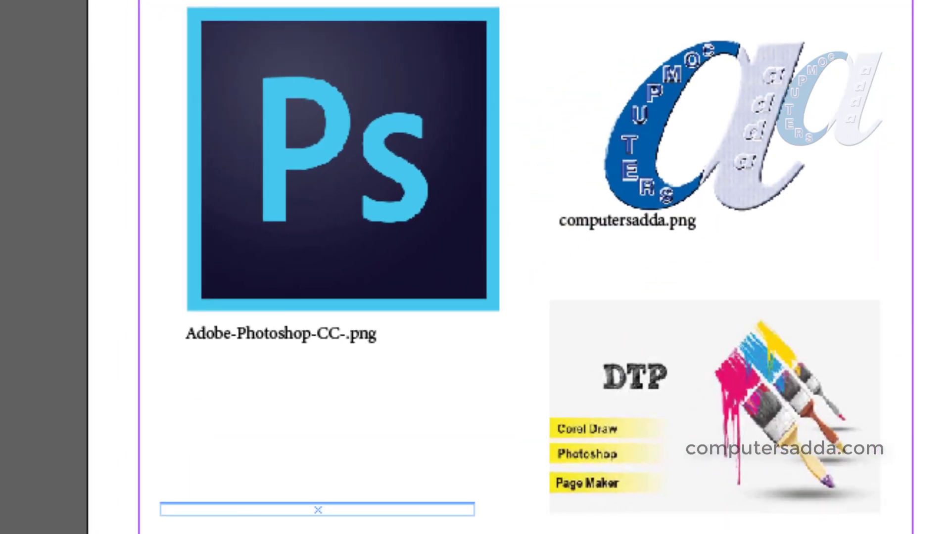
{"action": "left_click", "coordinate": [374, 464]}
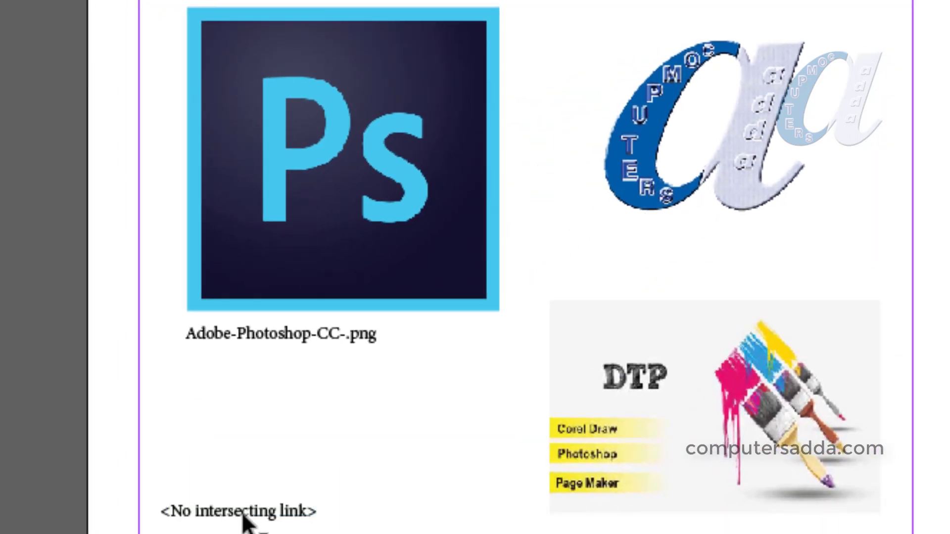
{"action": "left_click_drag", "start_coordinate": [210, 515], "coordinate": [530, 533]}
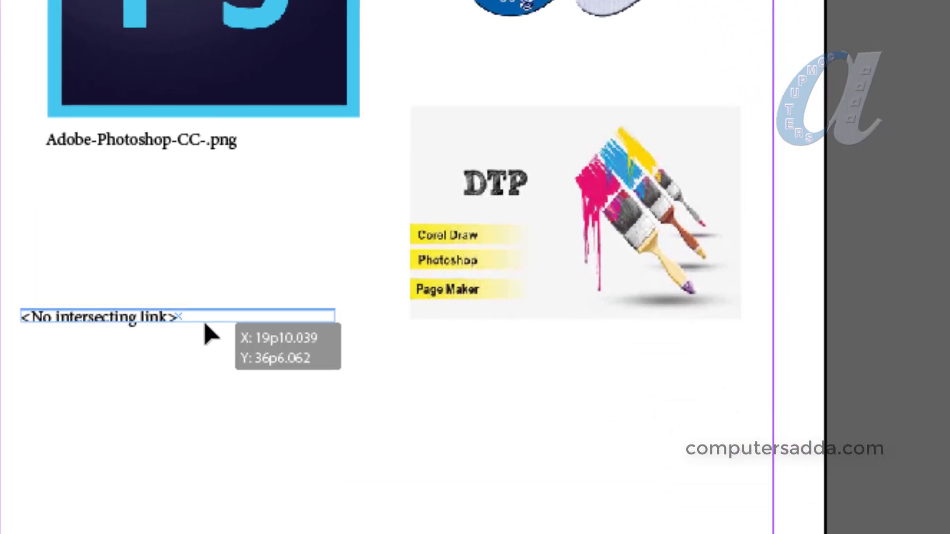
{"action": "left_click_drag", "start_coordinate": [396, 352], "coordinate": [444, 341]}
{"action": "left_click", "coordinate": [450, 380]}
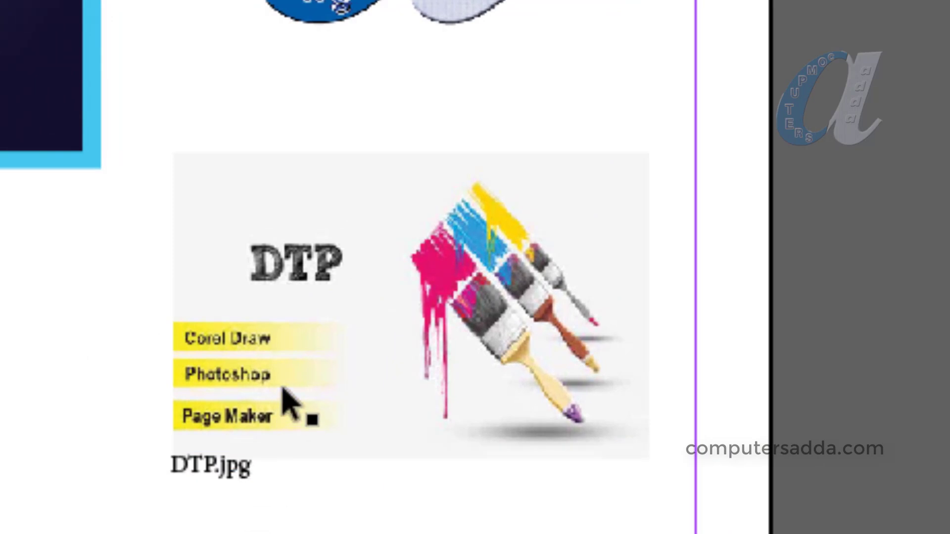